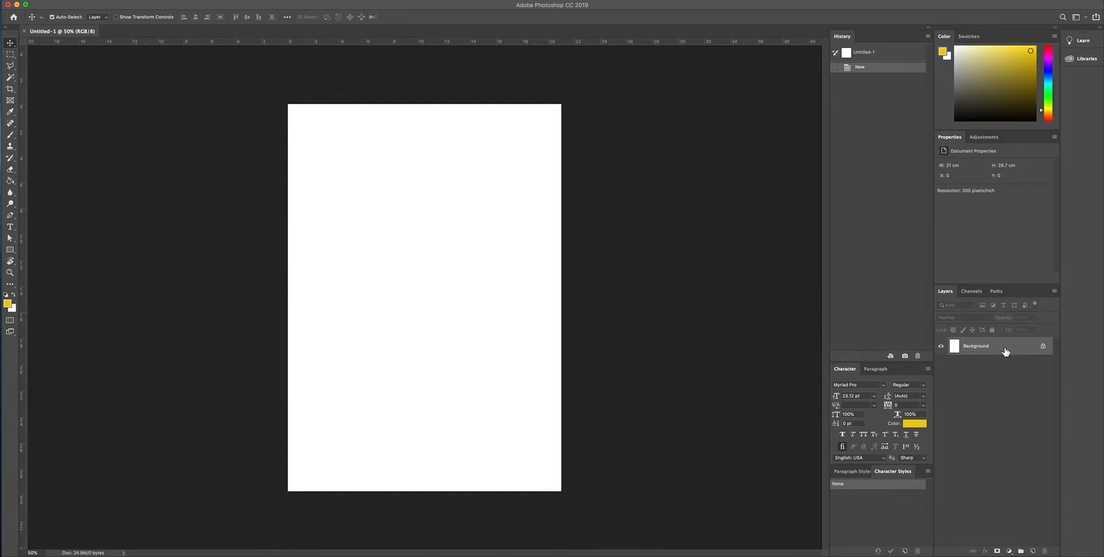
# Step: Convert the locked Background layer into a regular layer named "background"
pyautogui.doubleClick(980, 348)
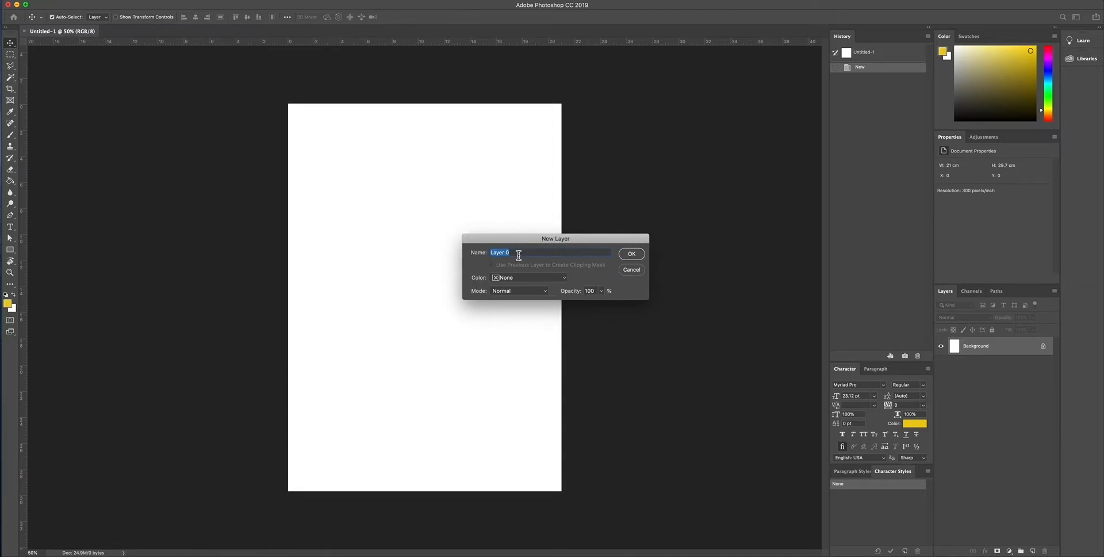
pyautogui.write('b')
pyautogui.click(631, 254)
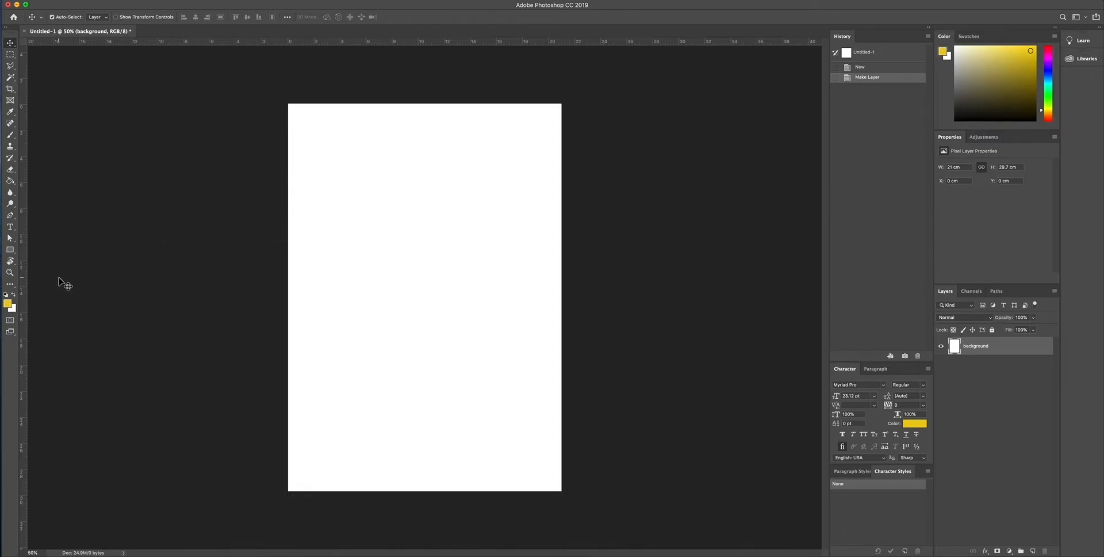
# Step: Set the foreground colour to a bright yellow, #fbed05
pyautogui.click(8, 305)
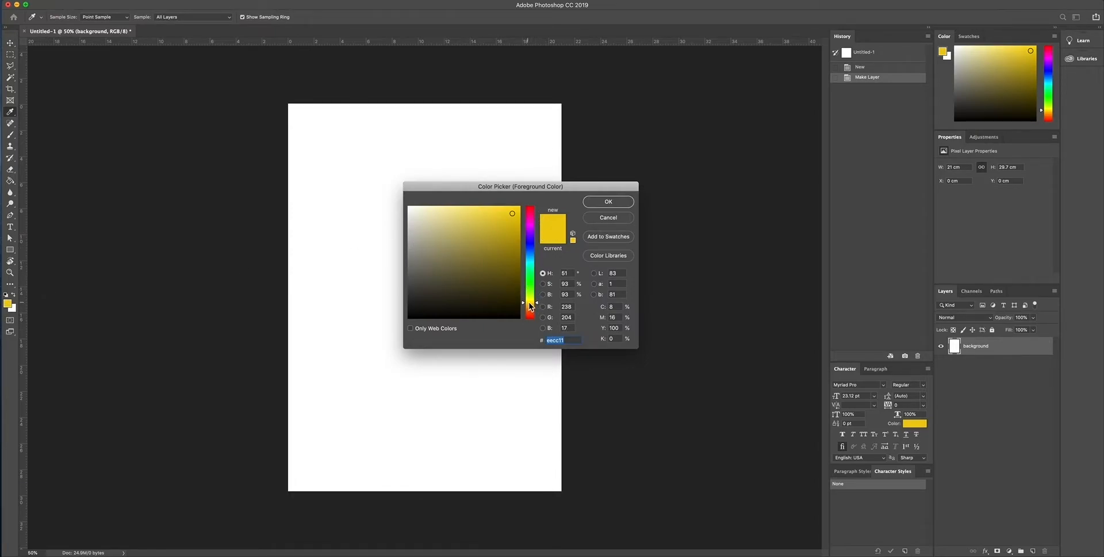
pyautogui.moveTo(530, 306)
pyautogui.mouseDown()
pyautogui.moveTo(531, 215)
pyautogui.moveTo(531, 299)
pyautogui.mouseUp()
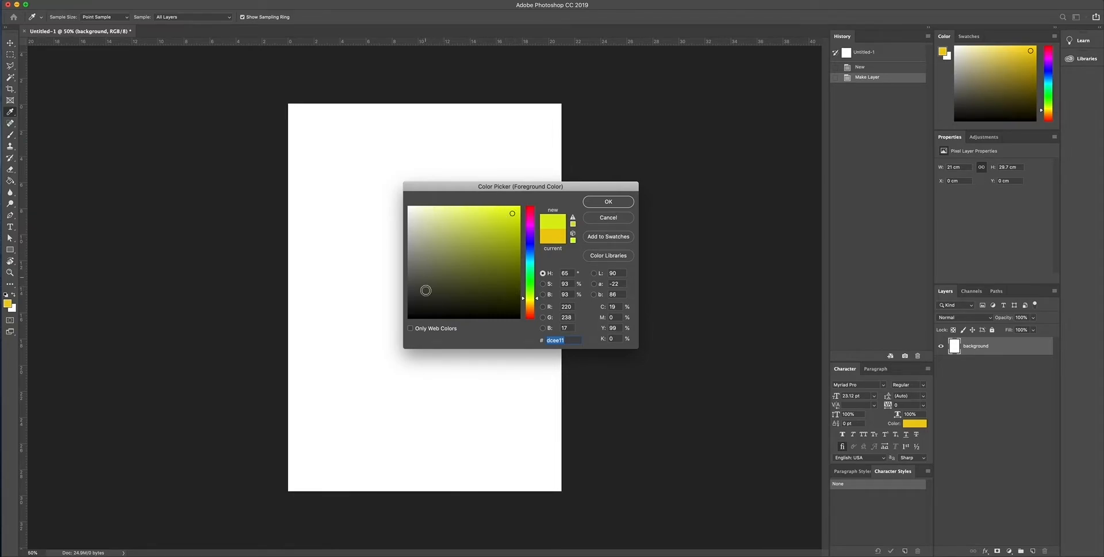
pyautogui.click(476, 250)
pyautogui.click(445, 269)
pyautogui.click(440, 241)
pyautogui.click(472, 225)
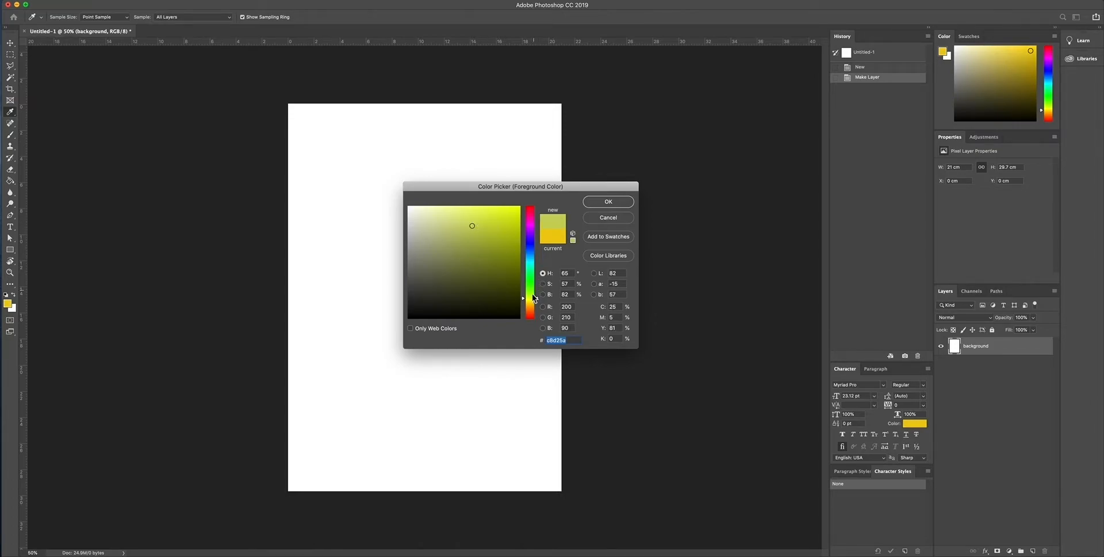
pyautogui.click(530, 299)
pyautogui.click(511, 206)
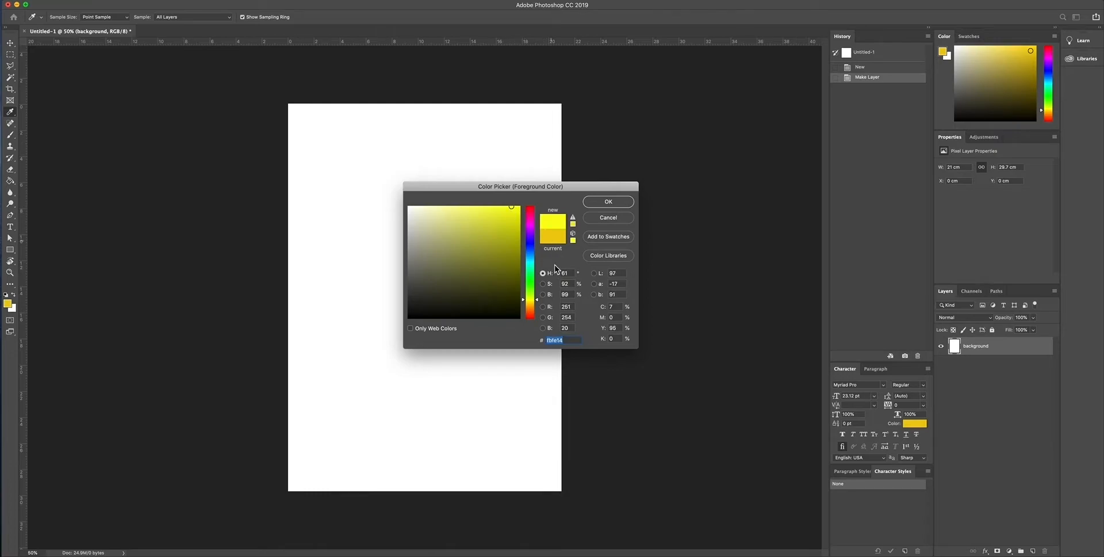
pyautogui.click(529, 302)
pyautogui.click(519, 208)
pyautogui.click(519, 207)
pyautogui.click(608, 201)
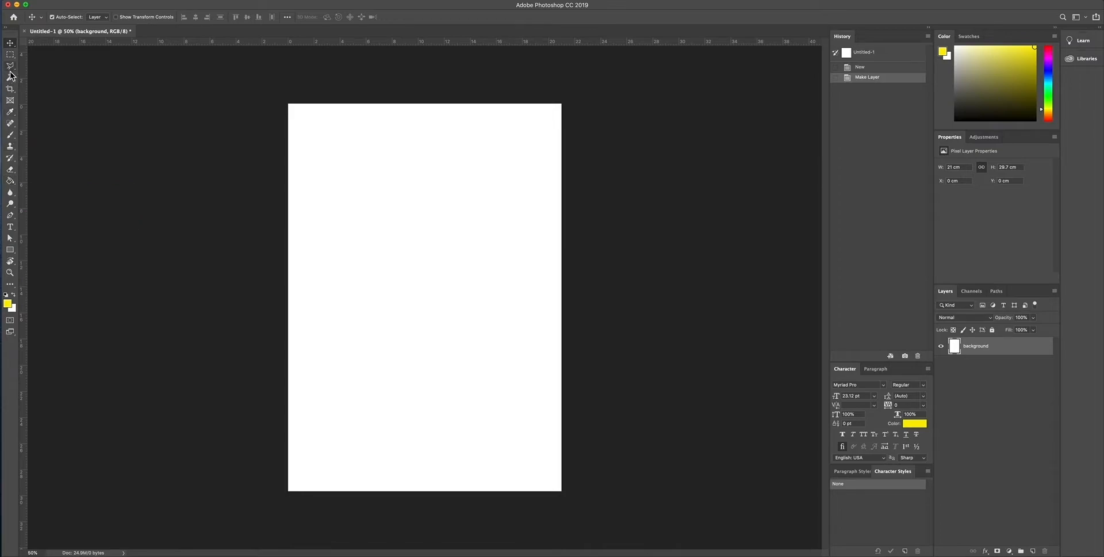
# Step: Fill the background layer with the yellow foreground colour using the Paint Bucket
pyautogui.click(10, 182)
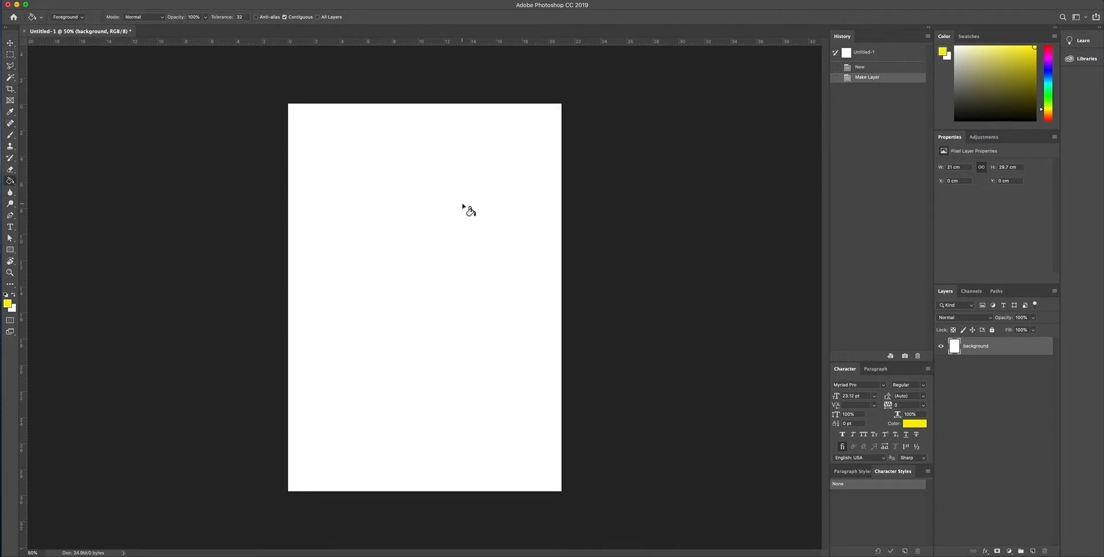
pyautogui.click(432, 212)
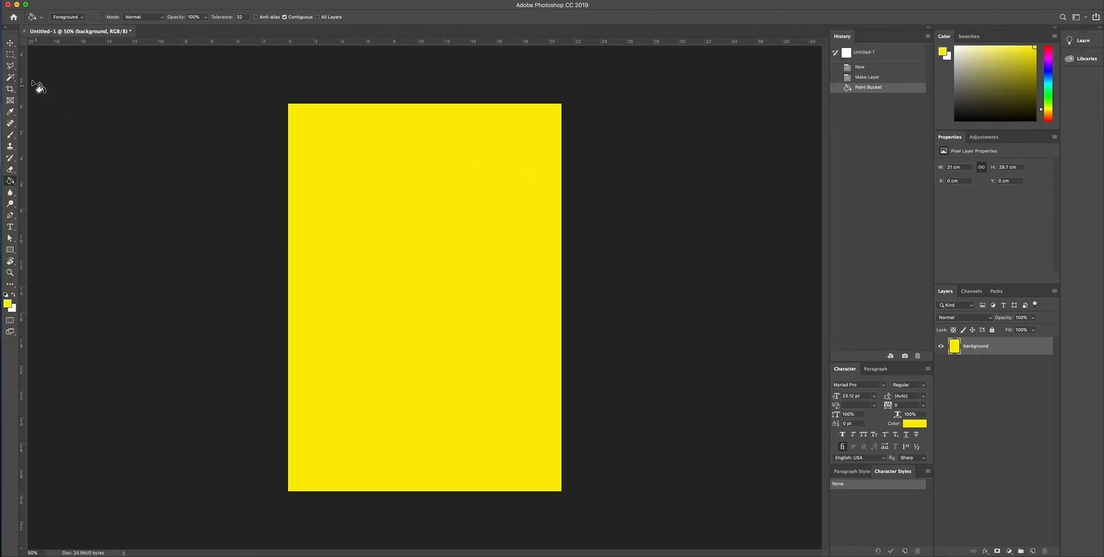
pyautogui.click(10, 44)
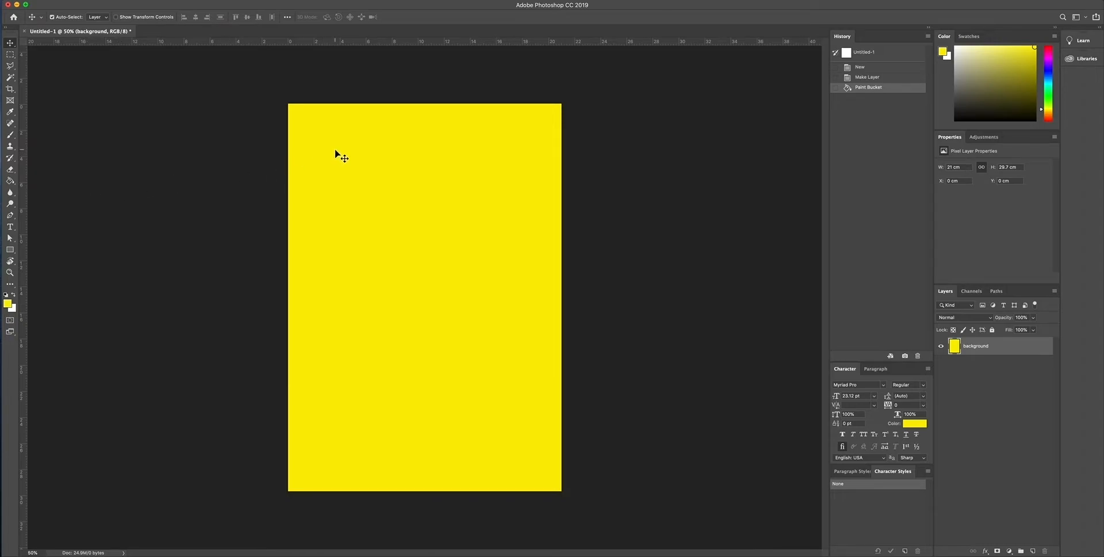
# Step: Start a horizontal text layer near the page's upper-left corner and set its text colour to near-black, #020202
pyautogui.click(10, 227)
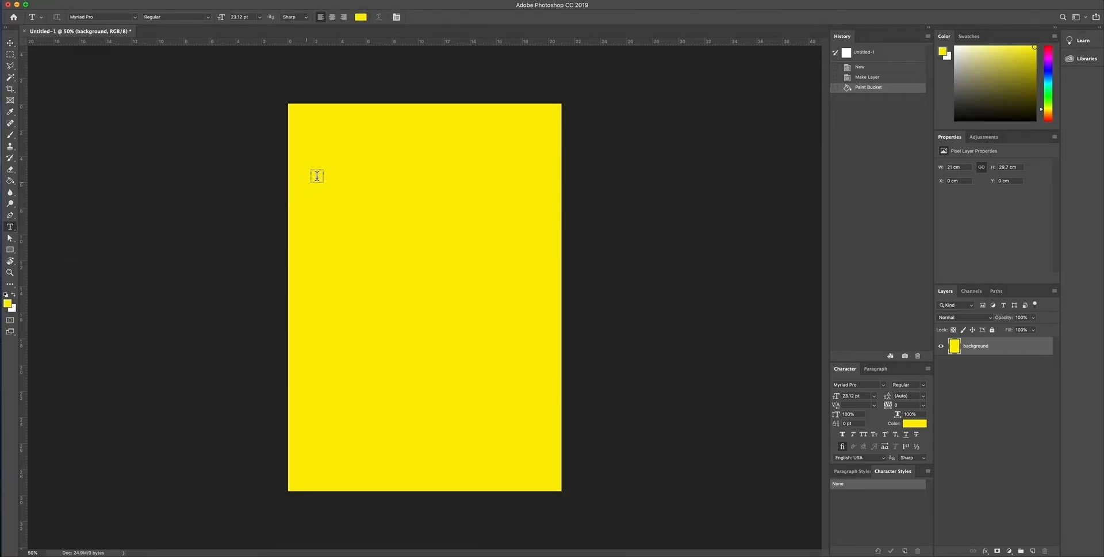
pyautogui.click(318, 141)
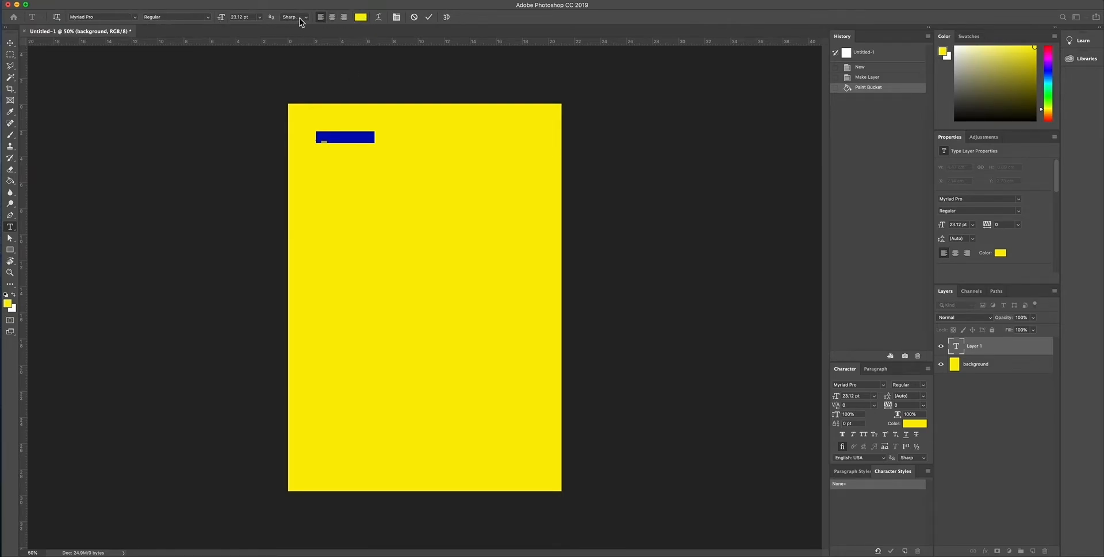
pyautogui.click(361, 18)
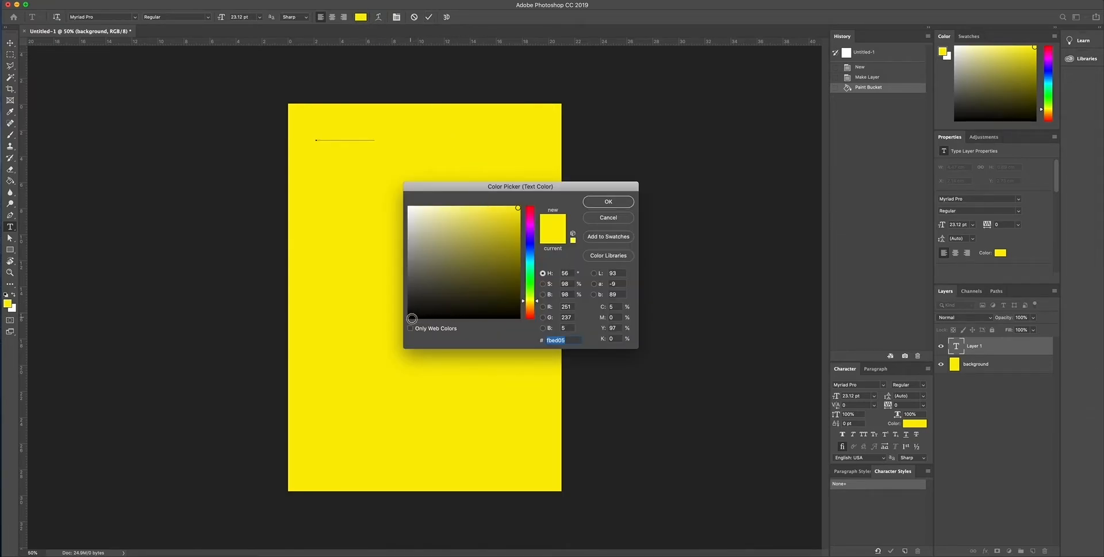
pyautogui.click(411, 318)
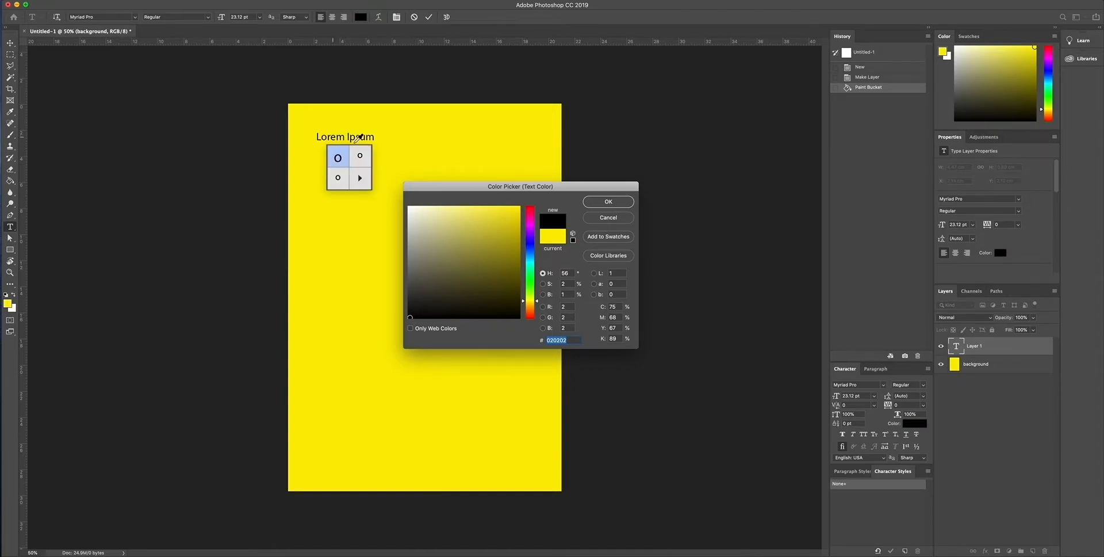
pyautogui.click(623, 204)
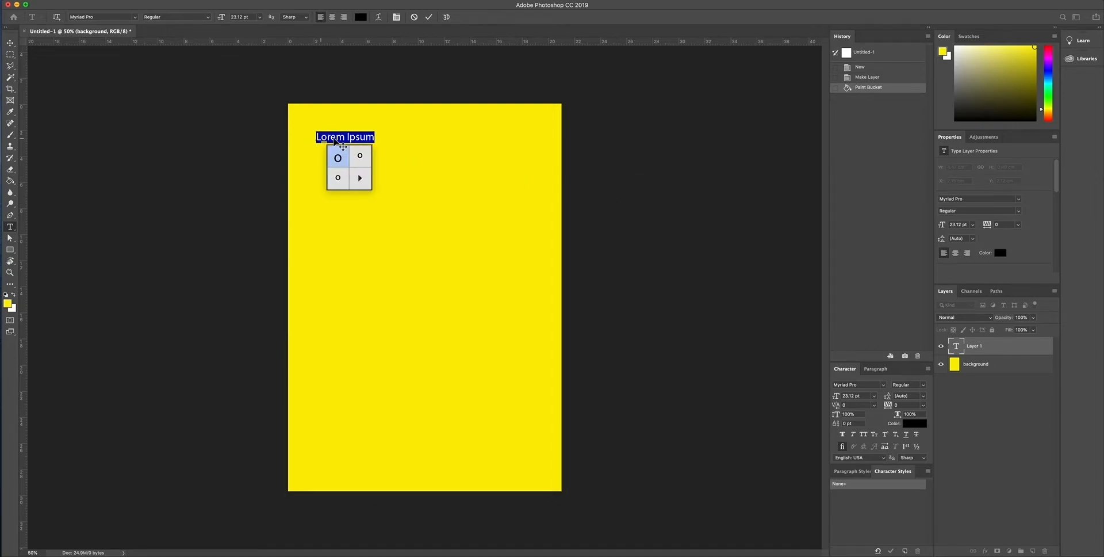
# Step: Replace the placeholder text with "TYPOGRAPHY" and commit the text layer
pyautogui.press('BackSpace')
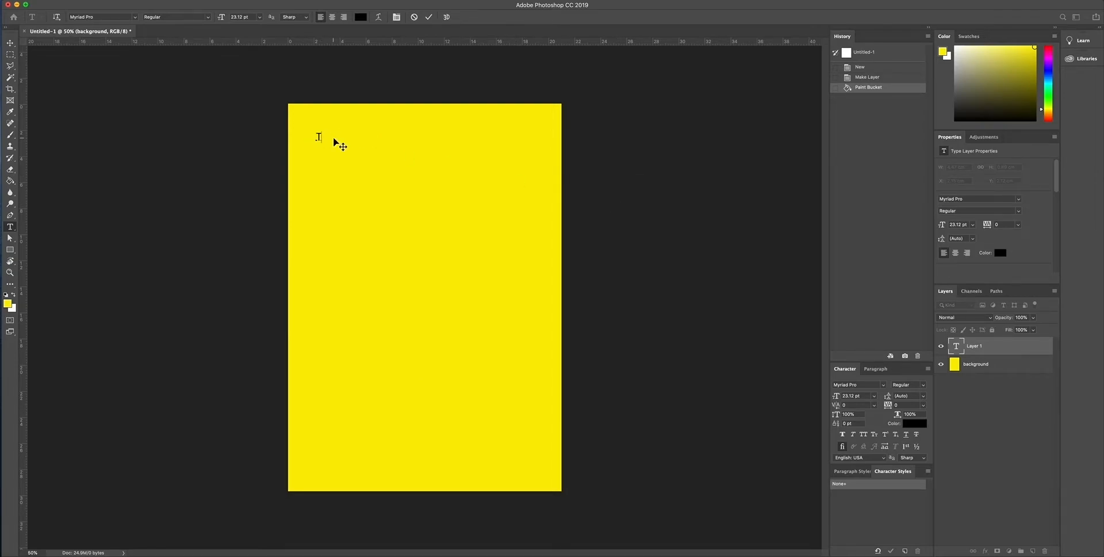
pyautogui.write('TYPOGRAp')
pyautogui.press('BackSpace')
pyautogui.write('HY')
pyautogui.click(362, 137)
pyautogui.write('P')
pyautogui.click(975, 349)
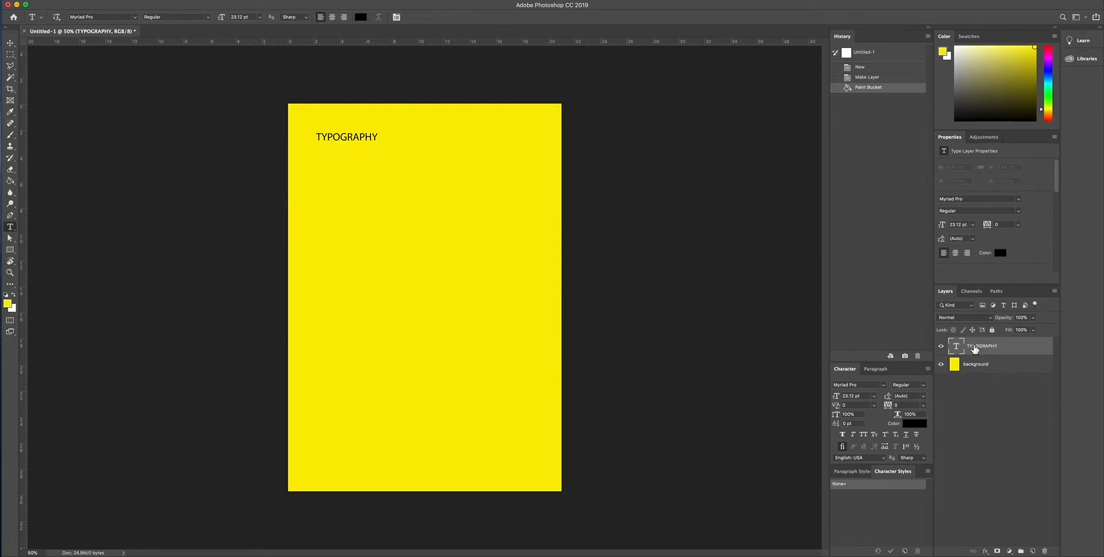
# Step: Move the TYPOGRAPHY layer beneath the background layer and return it to the top of the layer stack
pyautogui.moveTo(974, 349); pyautogui.dragTo(976, 378)
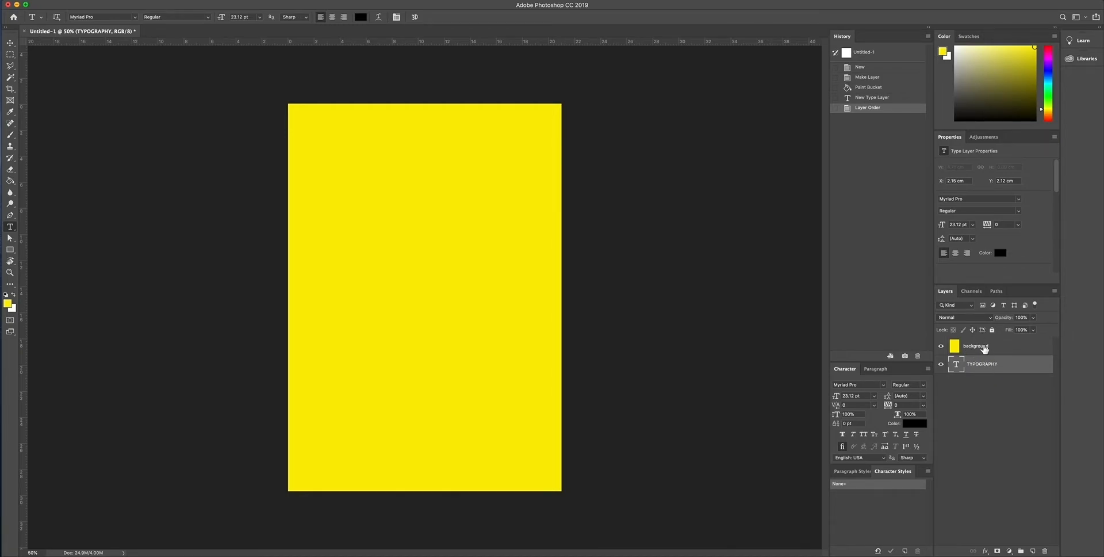
pyautogui.moveTo(981, 368); pyautogui.dragTo(981, 345)
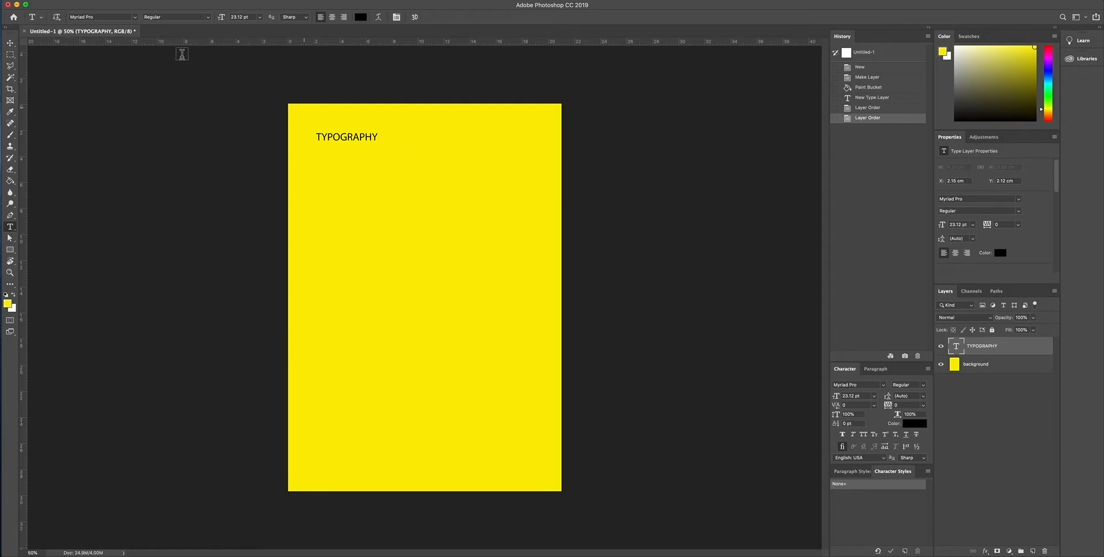
# Step: Select the TYPOGRAPHY text and set its size to 72 pt and its style to Bold
pyautogui.click(11, 44)
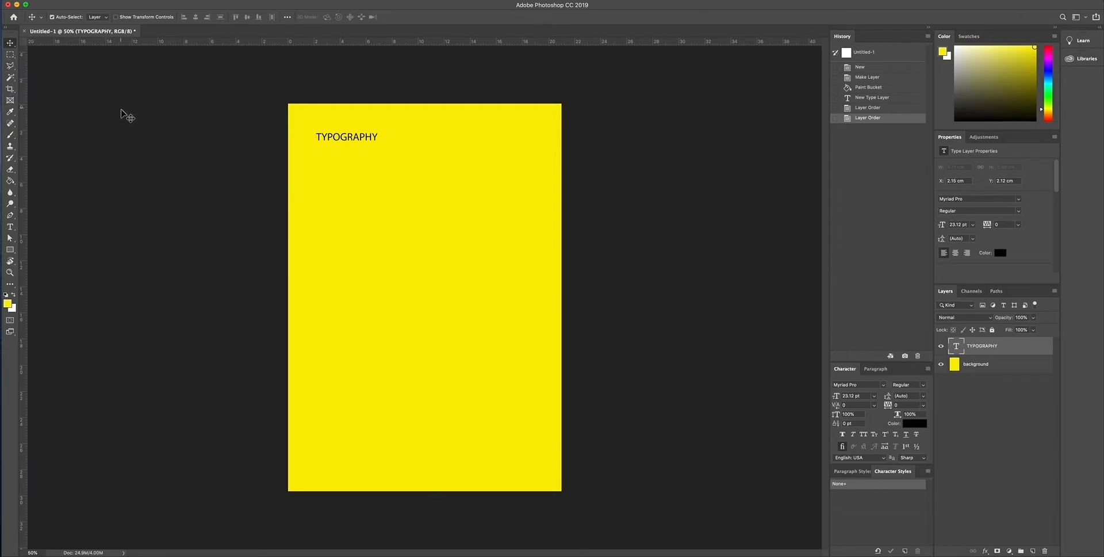
pyautogui.doubleClick(358, 139)
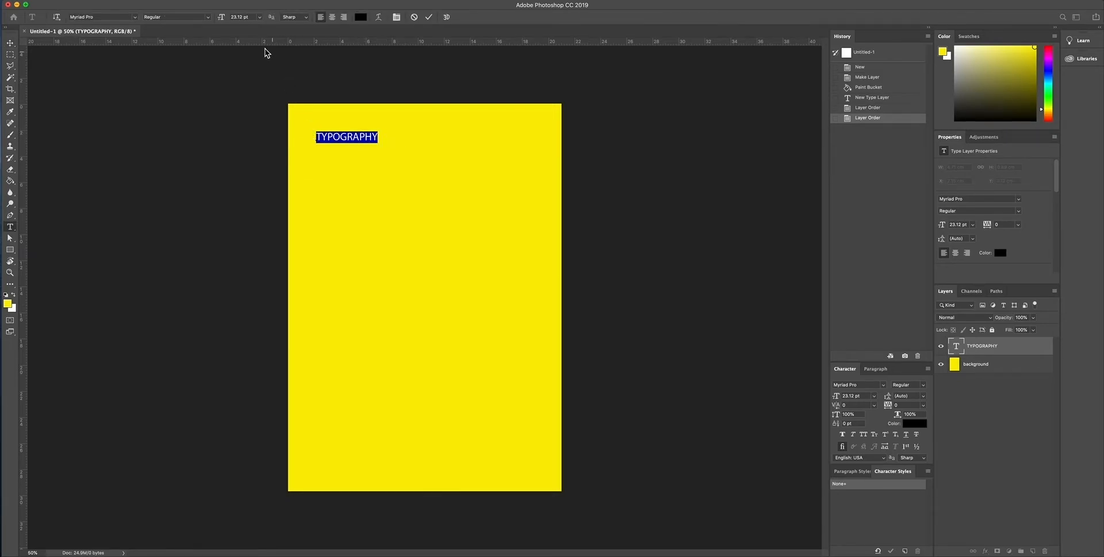
pyautogui.click(259, 18)
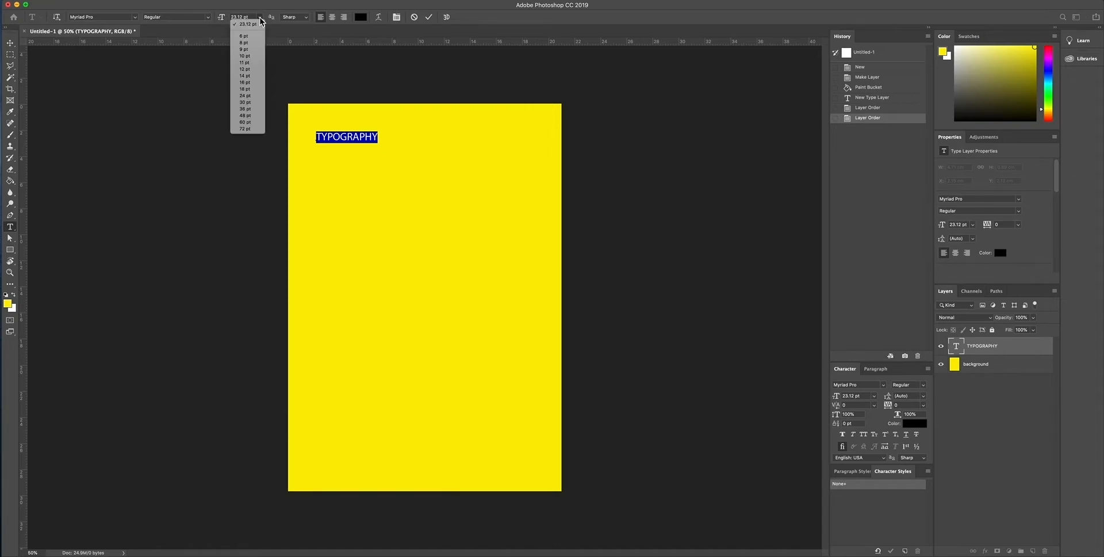
pyautogui.click(253, 130)
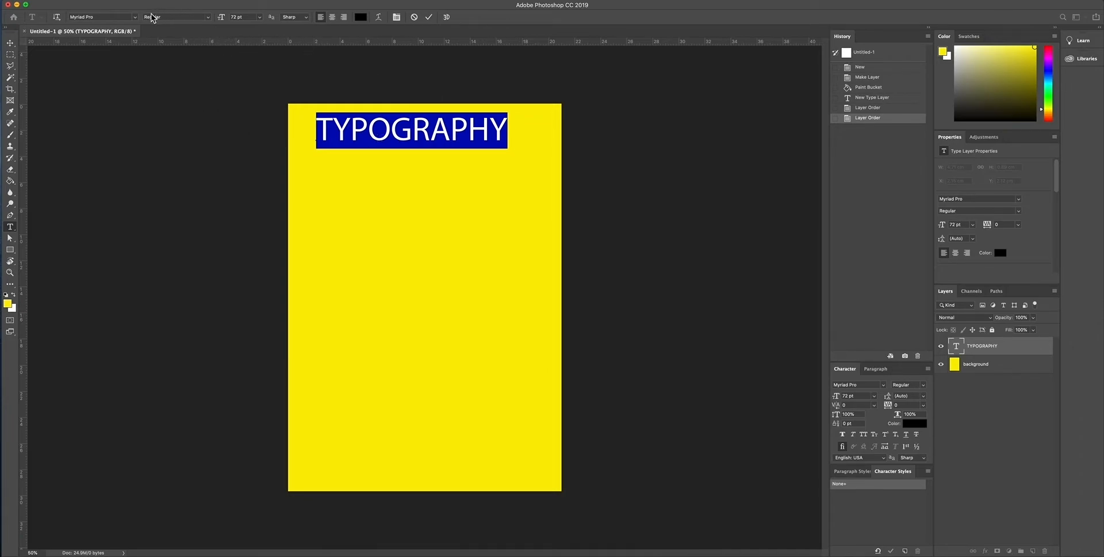
pyautogui.click(208, 21)
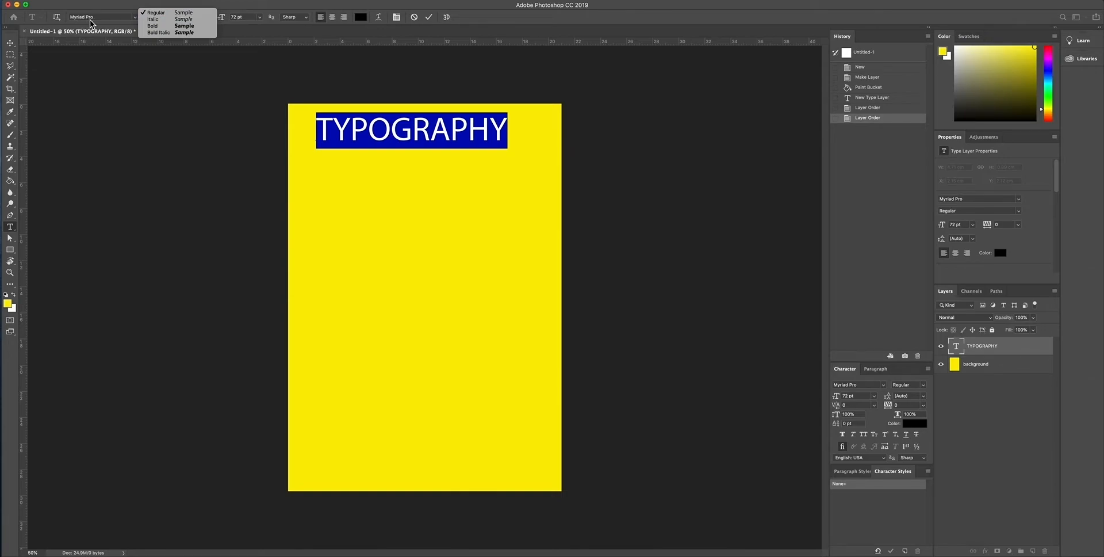
pyautogui.click(164, 26)
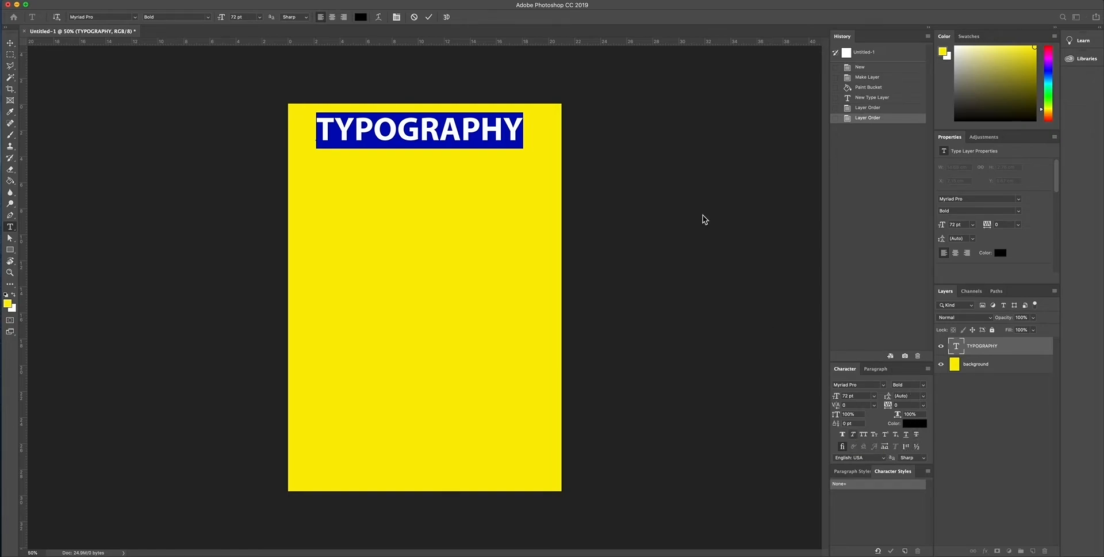
# Step: Change the TYPOGRAPHY text's font to Futura with the Bold style
pyautogui.click(135, 18)
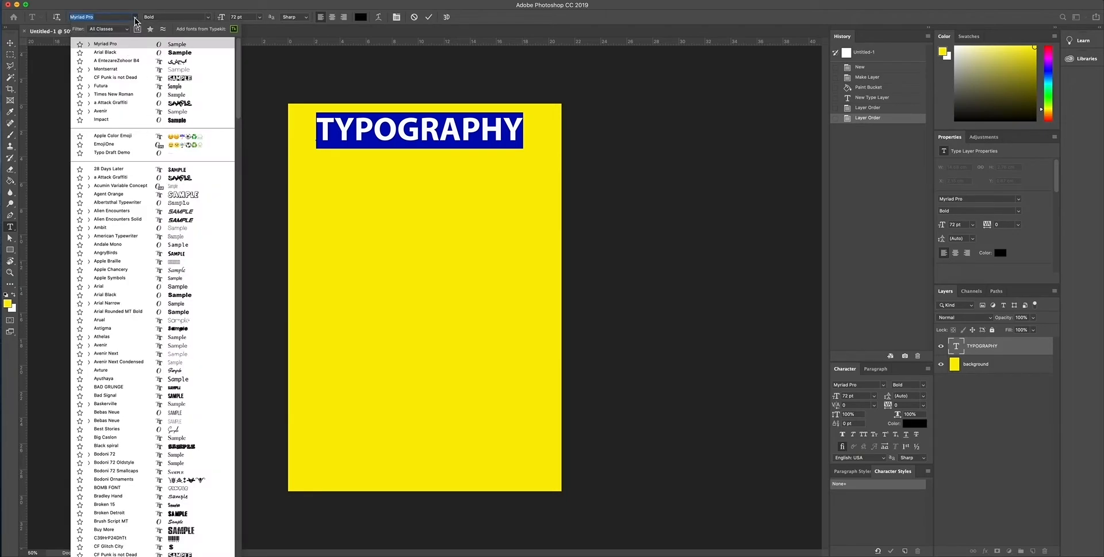
pyautogui.click(127, 88)
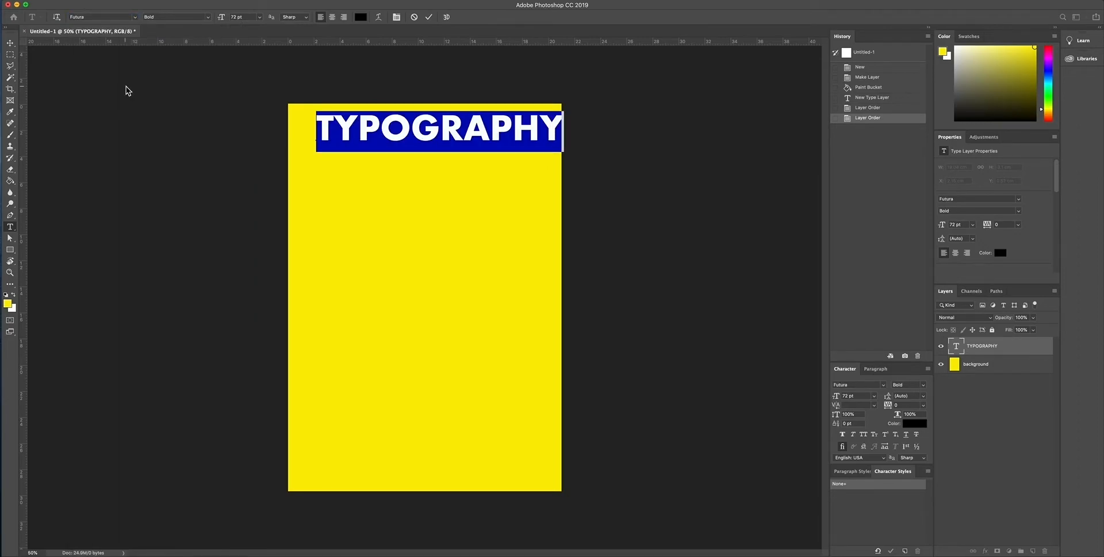
pyautogui.click(206, 17)
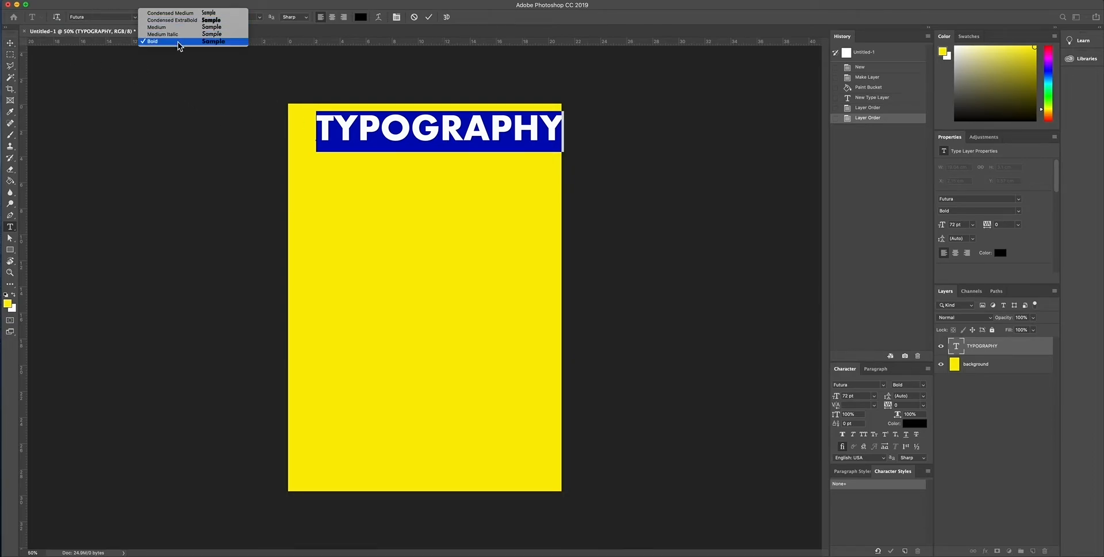
pyautogui.click(179, 5)
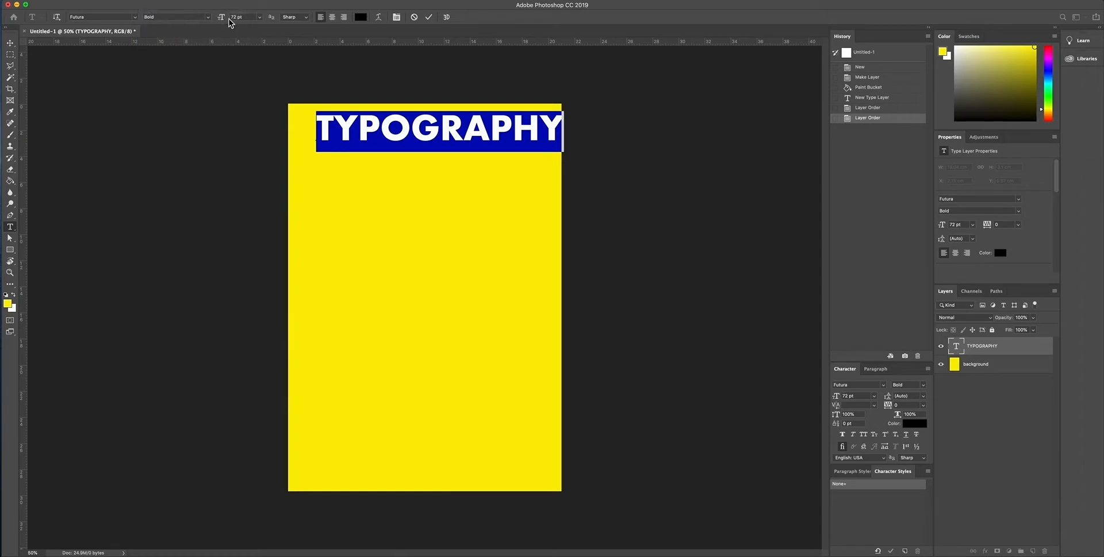
pyautogui.click(209, 17)
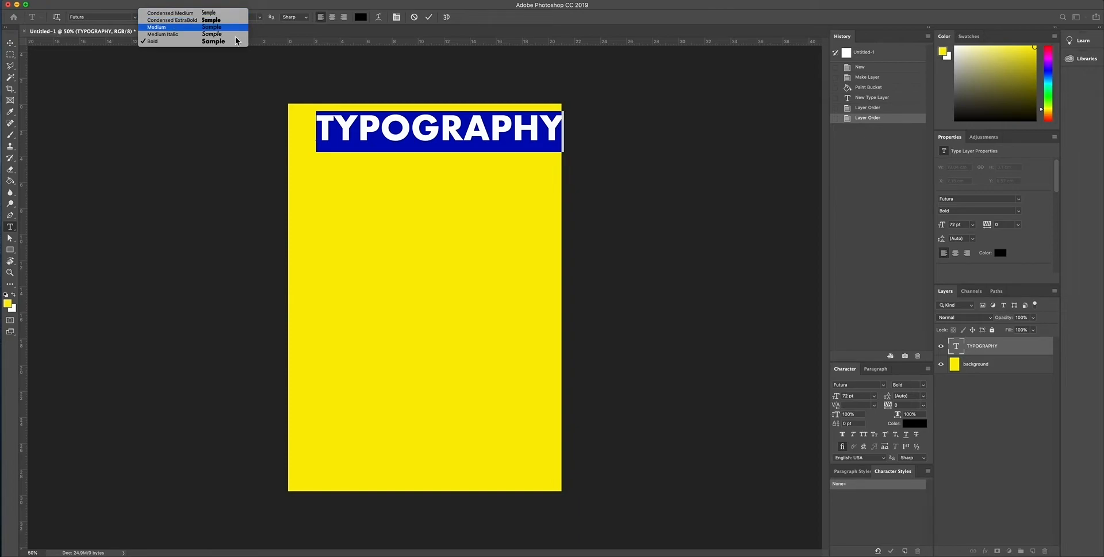
pyautogui.click(177, 40)
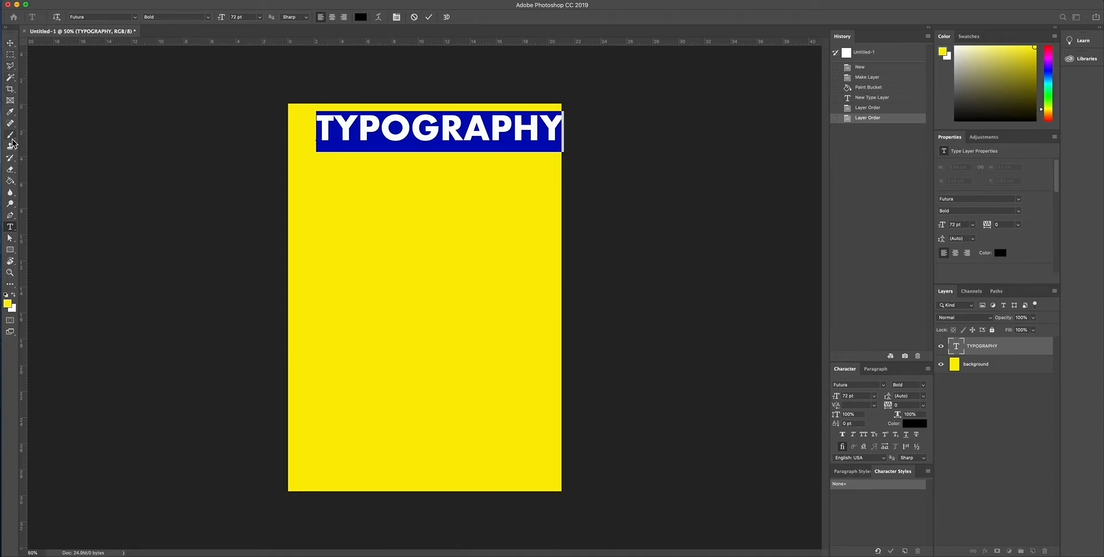
# Step: Commit the text edit and move the TYPOGRAPHY heading to about X 1.11 cm, Y 0.63 cm, centring it across the page
pyautogui.click(10, 43)
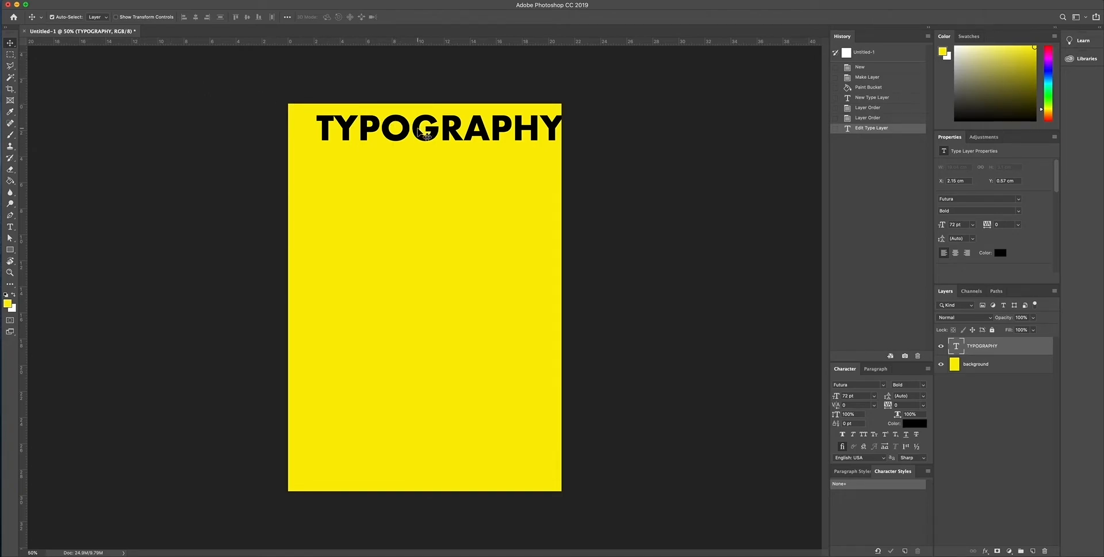
pyautogui.moveTo(416, 132)
pyautogui.mouseDown()
pyautogui.moveTo(399, 131)
pyautogui.moveTo(409, 130)
pyautogui.moveTo(414, 154)
pyautogui.moveTo(365, 153)
pyautogui.moveTo(399, 129)
pyautogui.moveTo(415, 138)
pyautogui.moveTo(389, 144)
pyautogui.moveTo(392, 123)
pyautogui.moveTo(404, 130)
pyautogui.moveTo(407, 248)
pyautogui.moveTo(404, 144)
pyautogui.moveTo(394, 134)
pyautogui.moveTo(405, 132)
pyautogui.mouseUp()
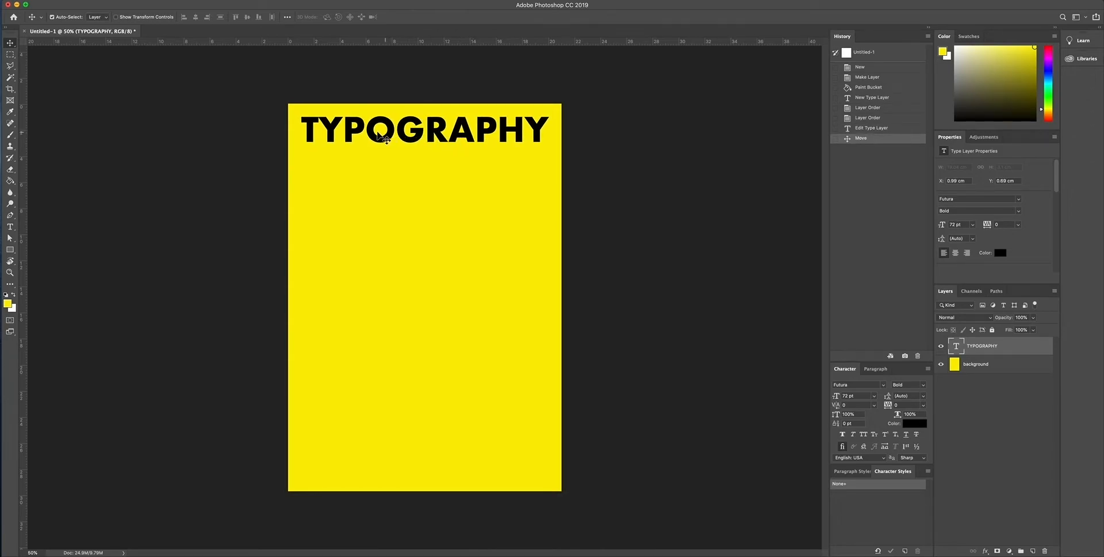
pyautogui.moveTo(473, 137); pyautogui.dragTo(472, 135)
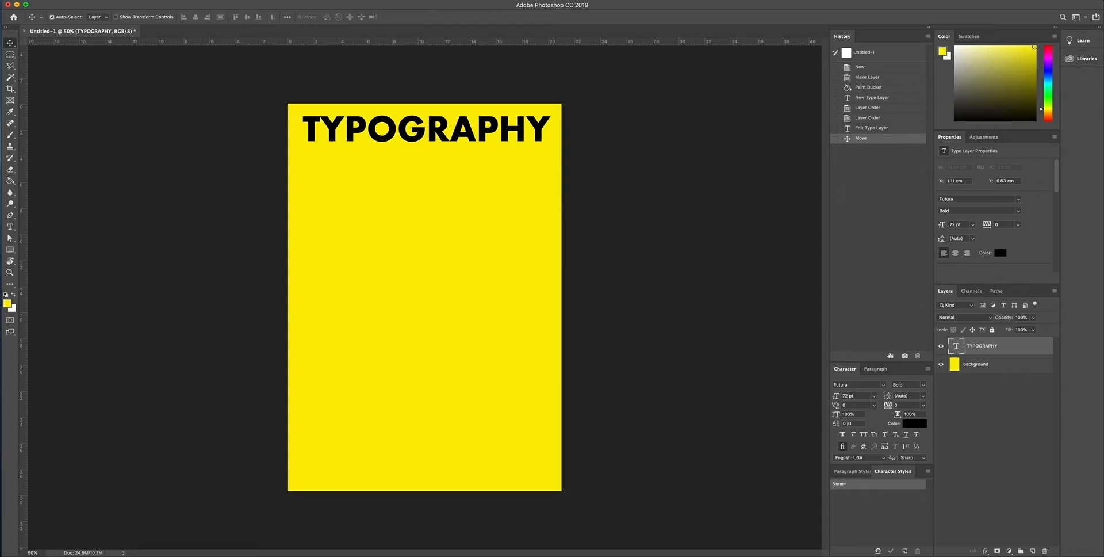
# Step: Place vertical guides along the TYPOGRAPHY heading's left edge, at about X 1.12 cm, and along its right edge
pyautogui.click(246, 0)
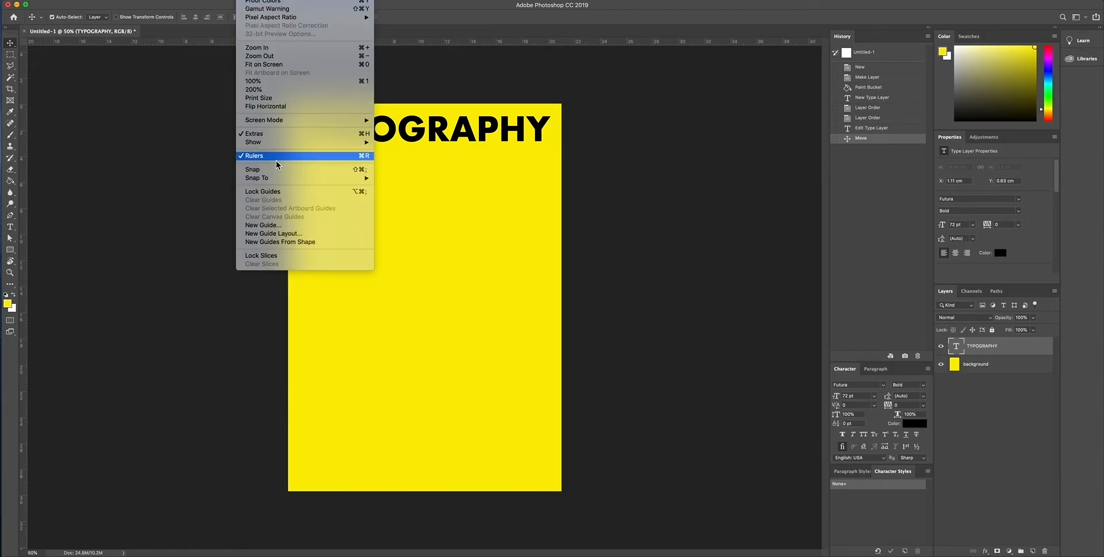
pyautogui.click(411, 82)
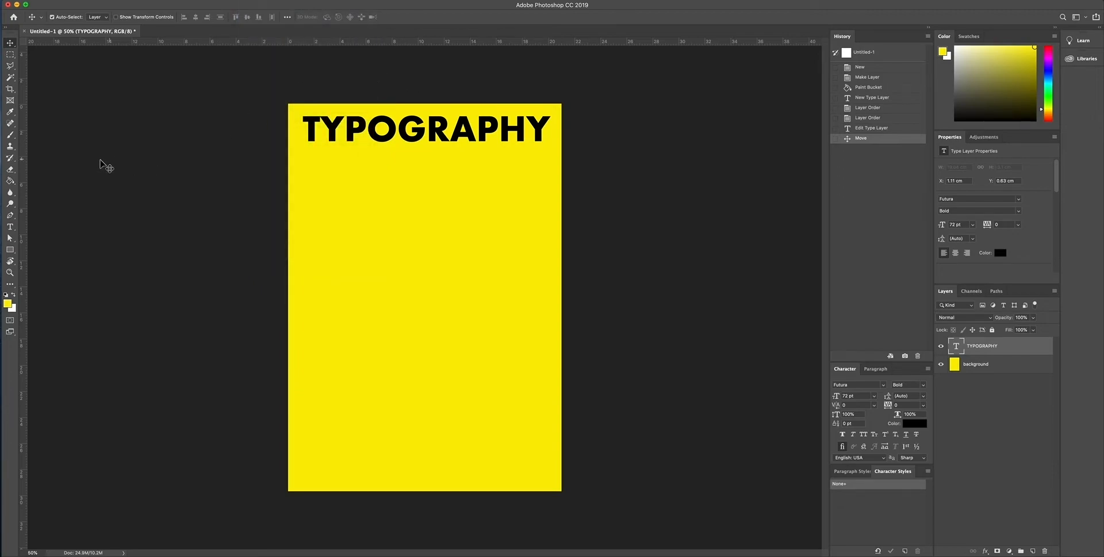
pyautogui.moveTo(26, 169); pyautogui.dragTo(304, 164)
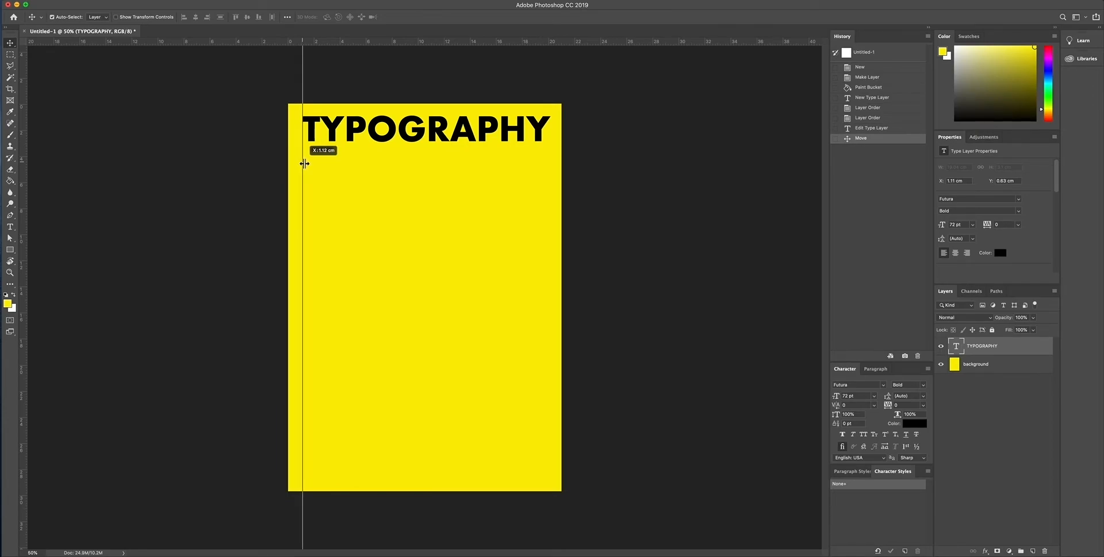
pyautogui.moveTo(304, 163); pyautogui.dragTo(304, 164)
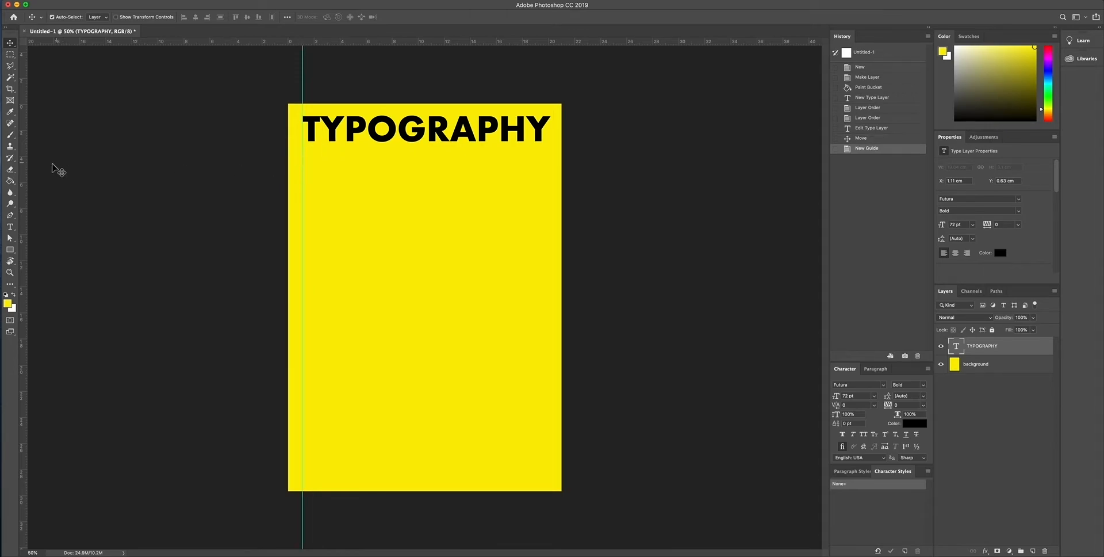
pyautogui.moveTo(27, 168); pyautogui.dragTo(549, 165)
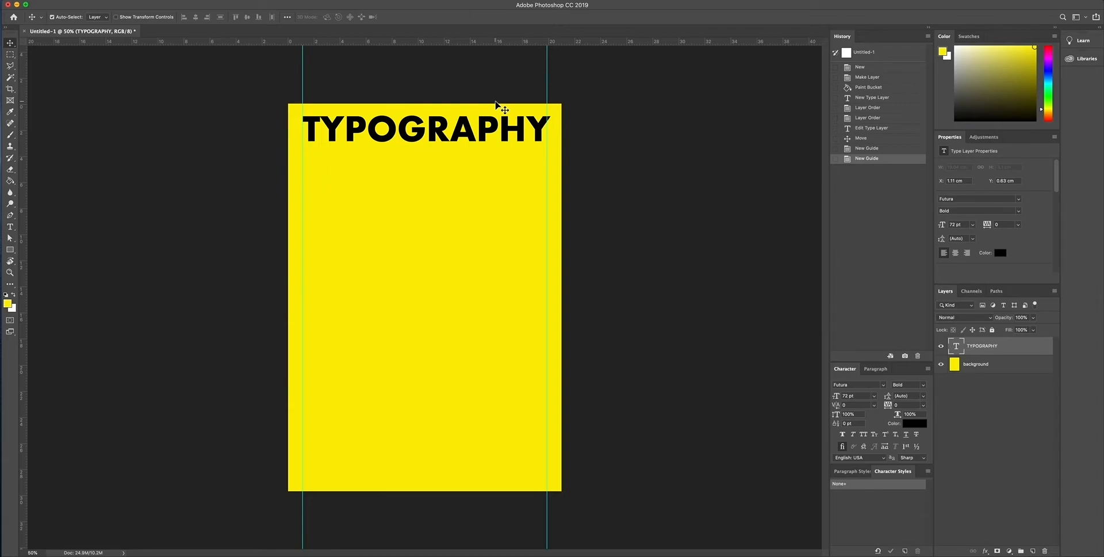
# Step: Add two horizontal guides and position both of them above the page's upper edge
pyautogui.moveTo(437, 43); pyautogui.dragTo(438, 143)
pyautogui.moveTo(270, 44); pyautogui.dragTo(284, 82)
pyautogui.moveTo(266, 142); pyautogui.dragTo(266, 67)
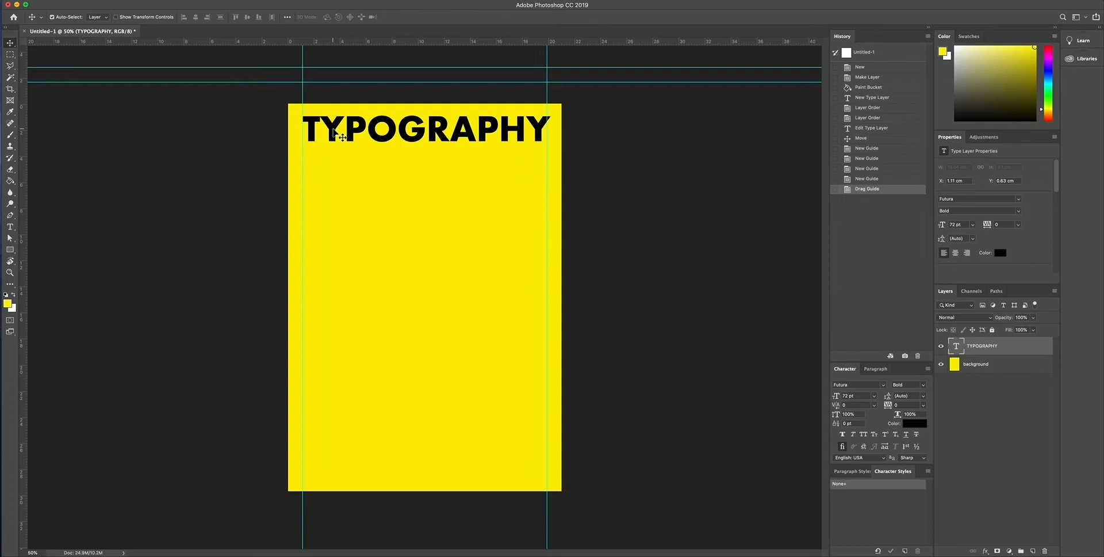
# Step: Nudge the TYPOGRAPHY heading slightly left to X 0.99 cm to even out its overlap with the vertical guides
pyautogui.hotkey('shift', 'Left')
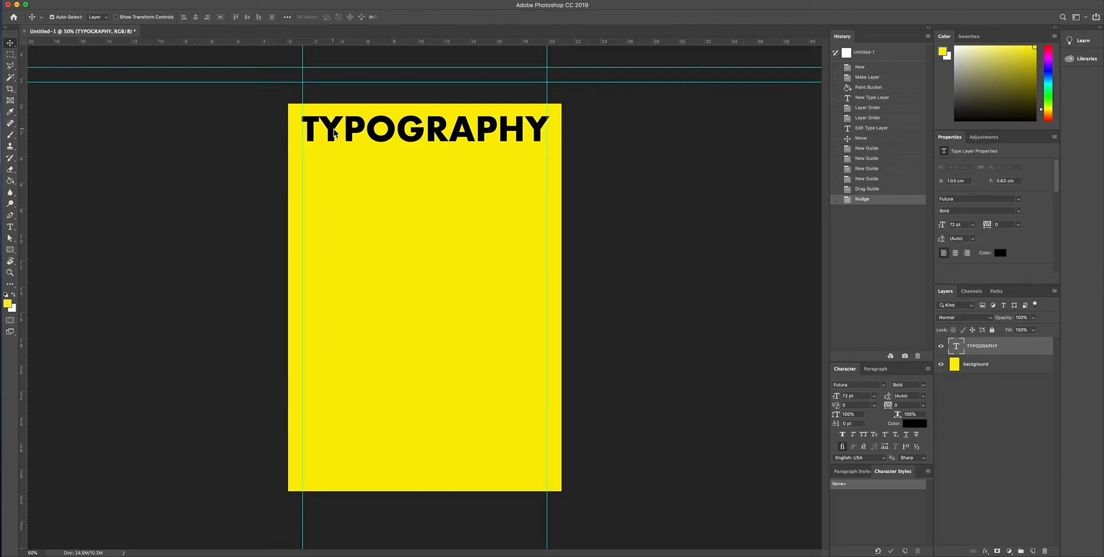
pyautogui.press('Left')
pyautogui.press('Left')
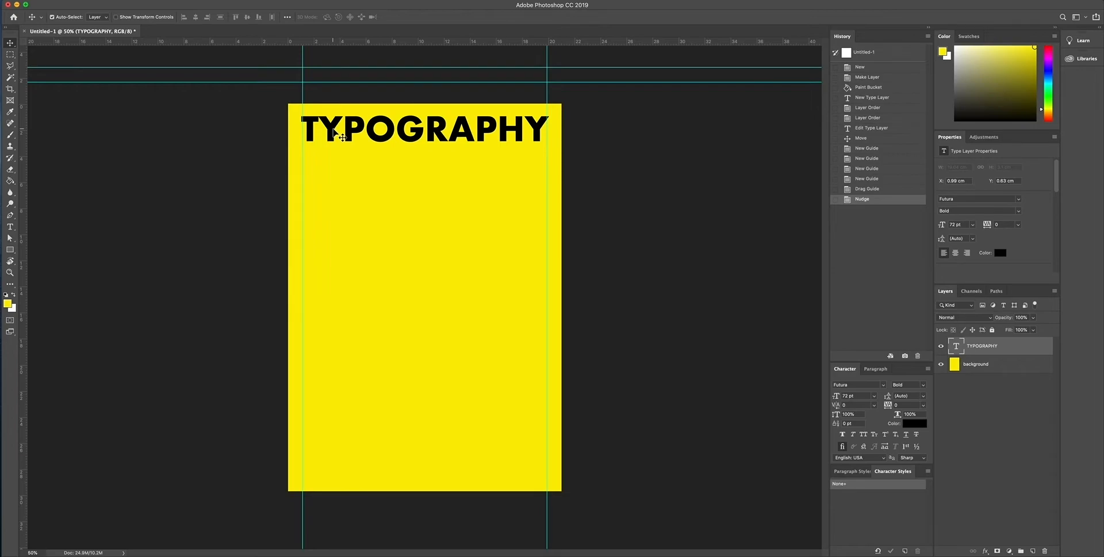
# Step: Inspect up close how the TYPOGRAPHY heading's outer edges line up with the two vertical guides
pyautogui.click(10, 274)
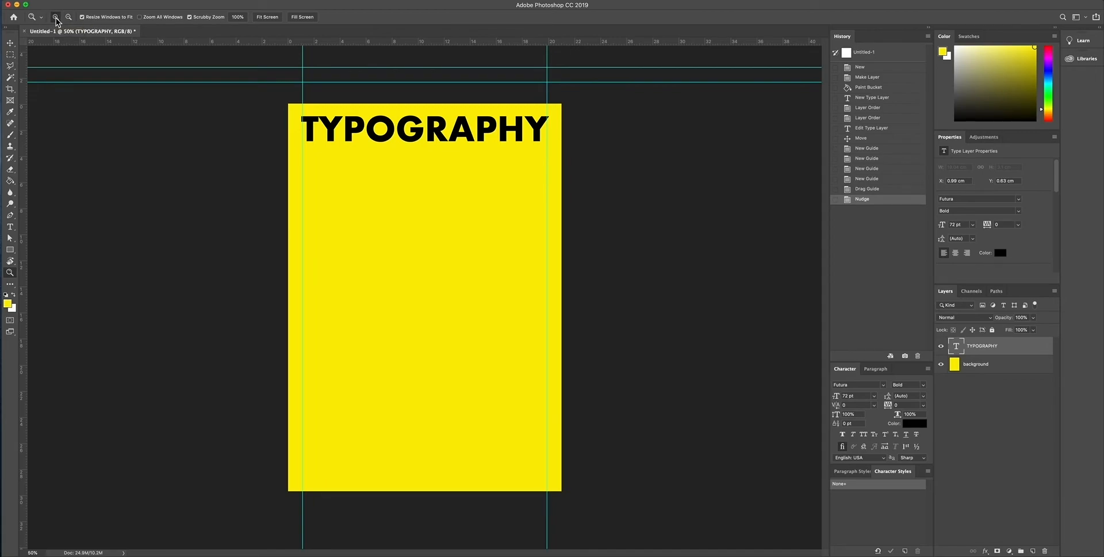
pyautogui.click(362, 132)
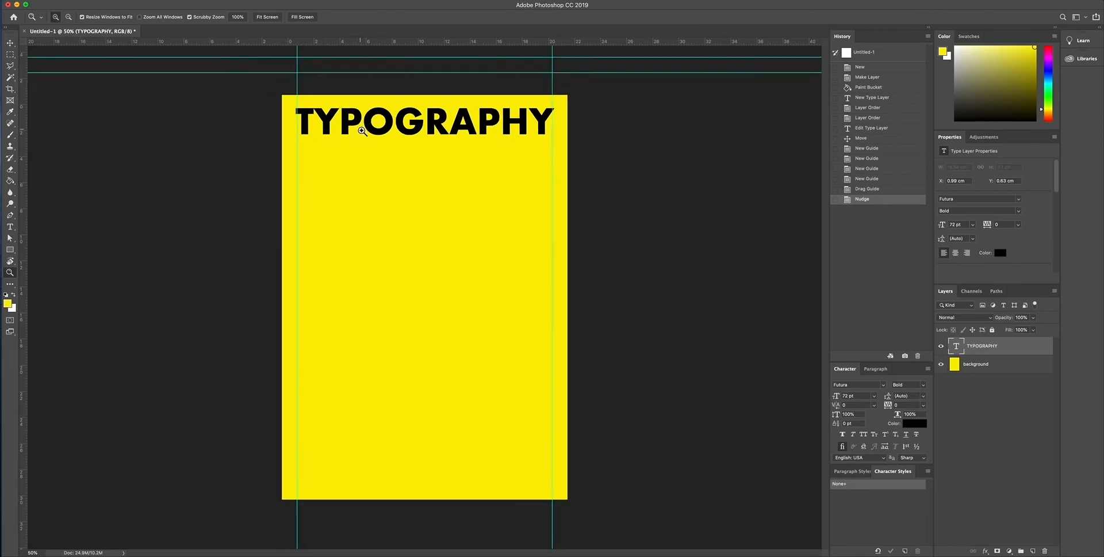
pyautogui.scroll(4, 363, 132)
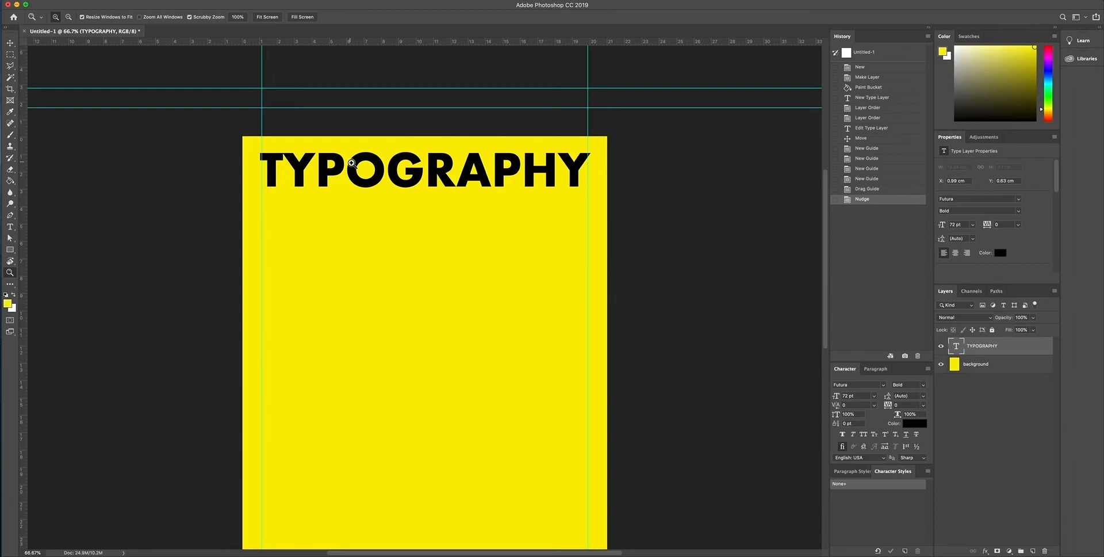
pyautogui.click(351, 163)
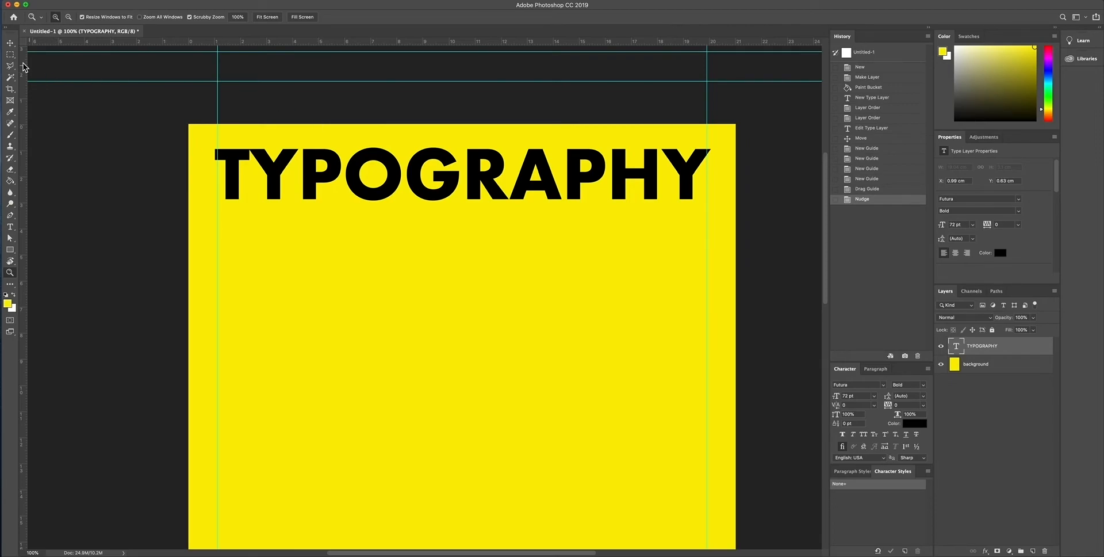
pyautogui.click(70, 17)
pyautogui.click(524, 245)
pyautogui.scroll(-3, 460, 277)
pyautogui.scroll(-3, 459, 278)
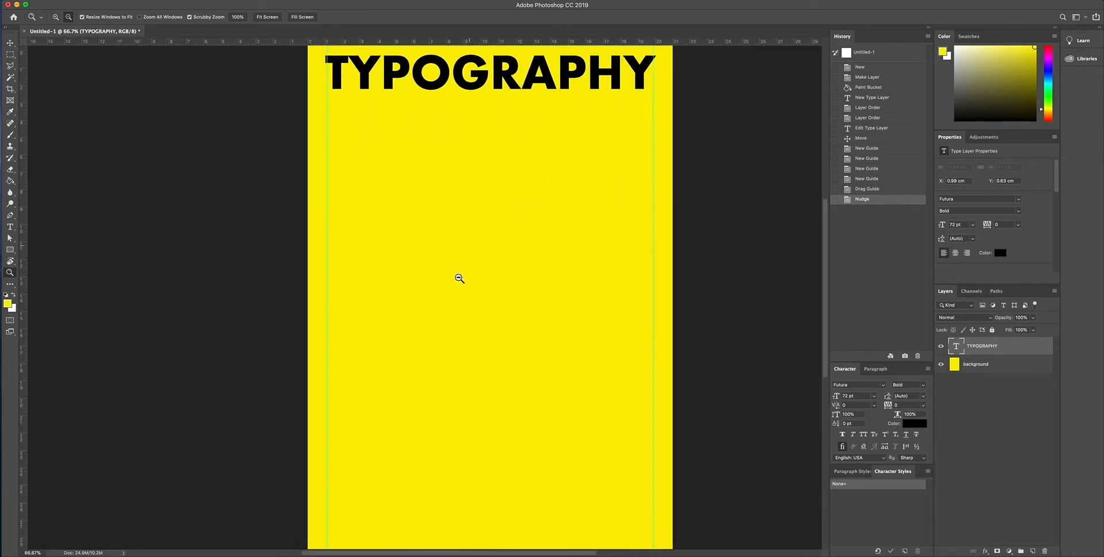
# Step: Move both vertical guides off the page, one well to the left of it and one to the right
pyautogui.click(10, 42)
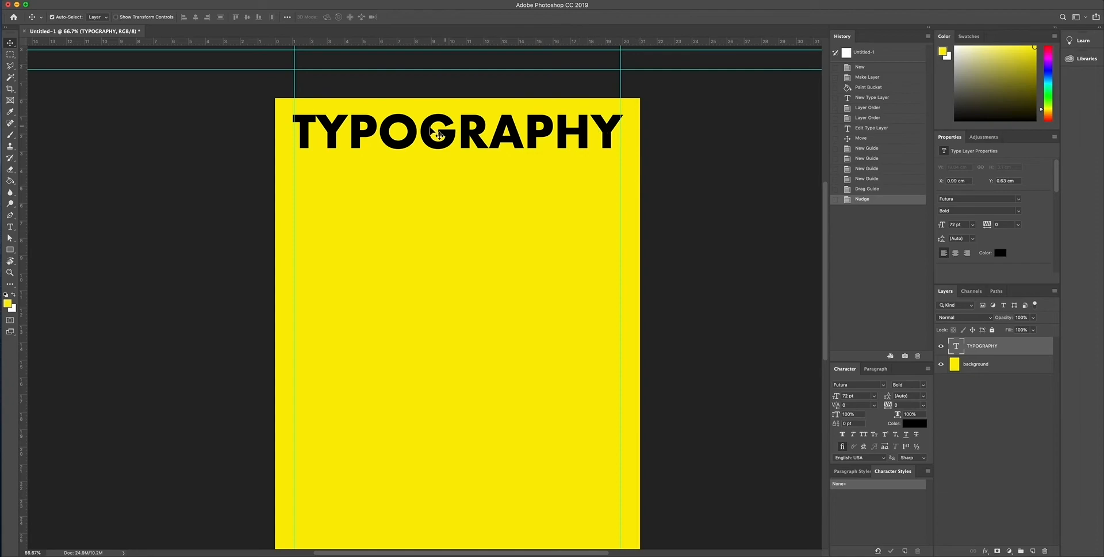
pyautogui.moveTo(295, 90); pyautogui.dragTo(79, 90)
pyautogui.moveTo(627, 90); pyautogui.dragTo(701, 89)
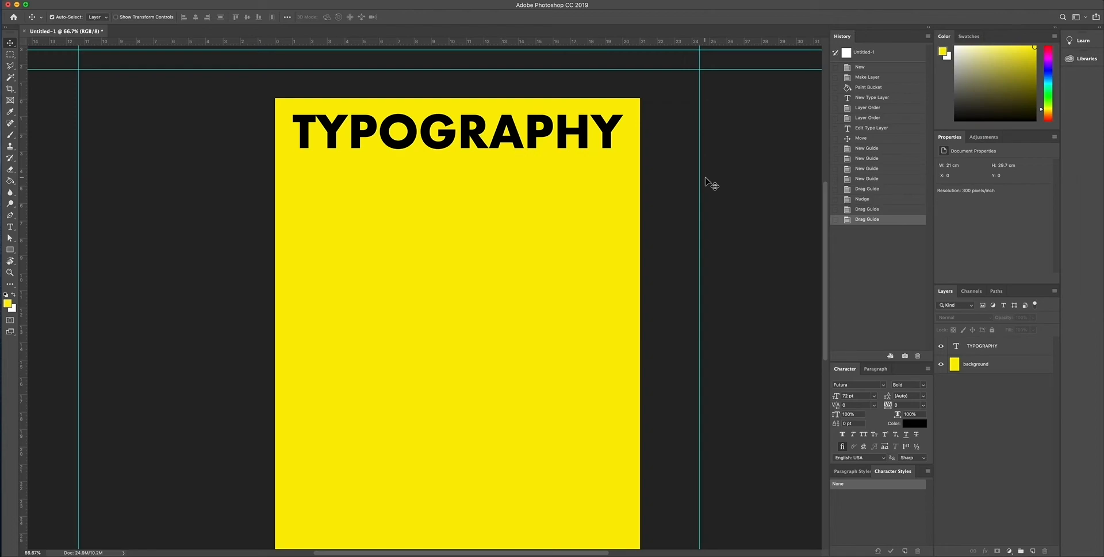
# Step: Add the text "creative is art" in 72 pt Futura Bold beneath the TYPOGRAPHY heading
pyautogui.click(10, 227)
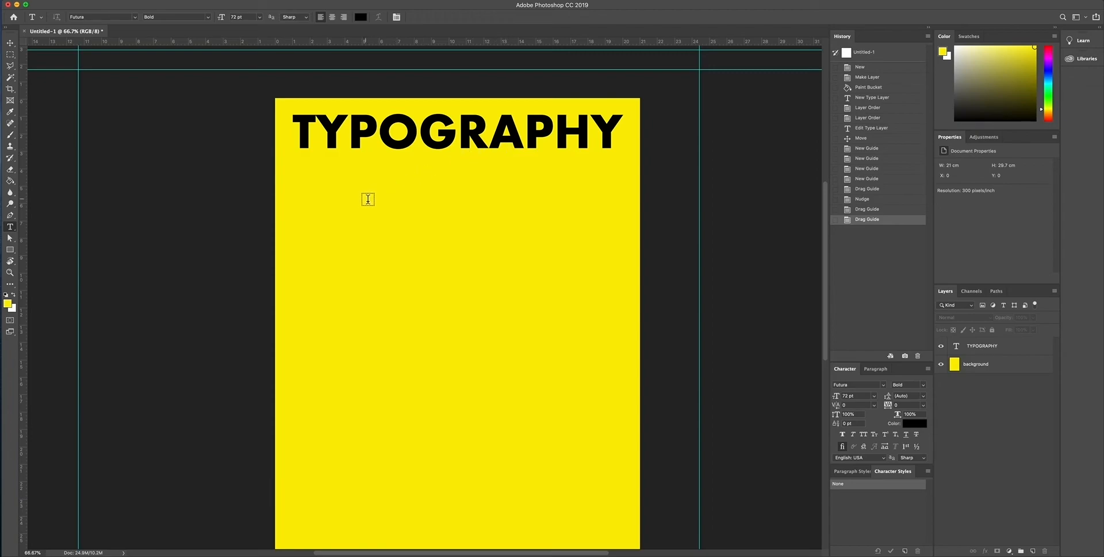
pyautogui.click(300, 232)
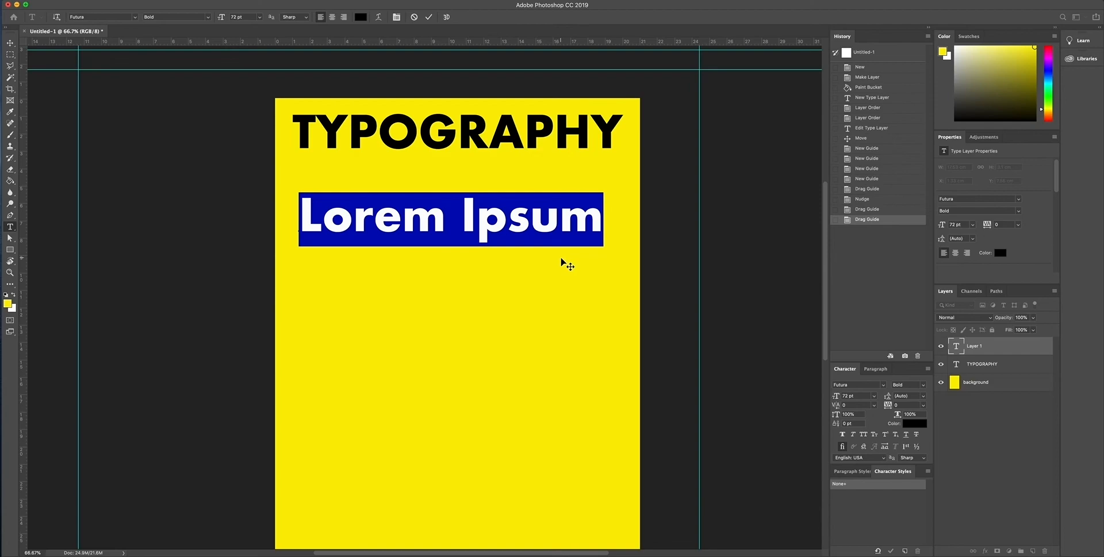
pyautogui.write('c')
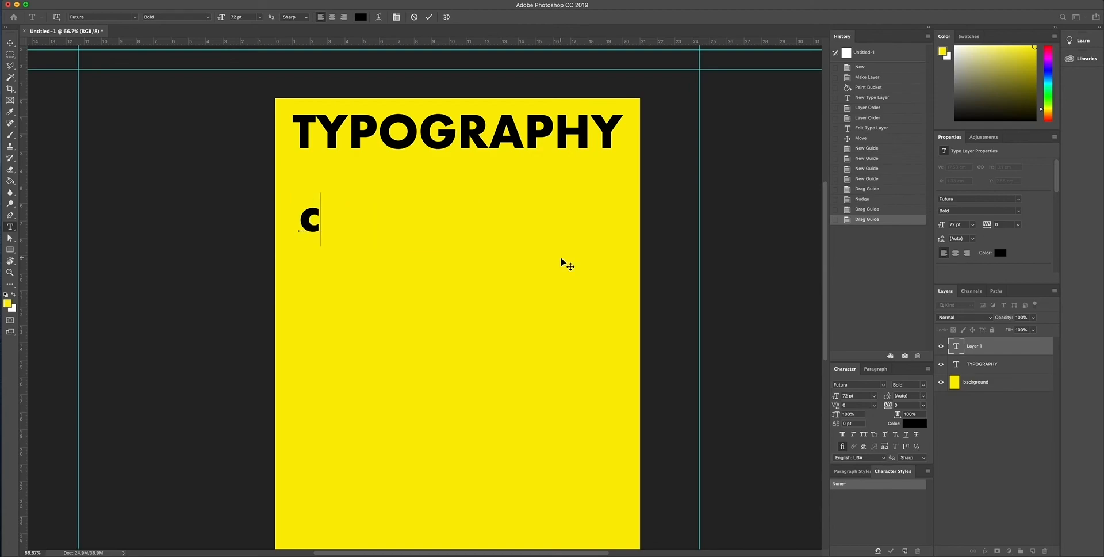
pyautogui.write('reativ')
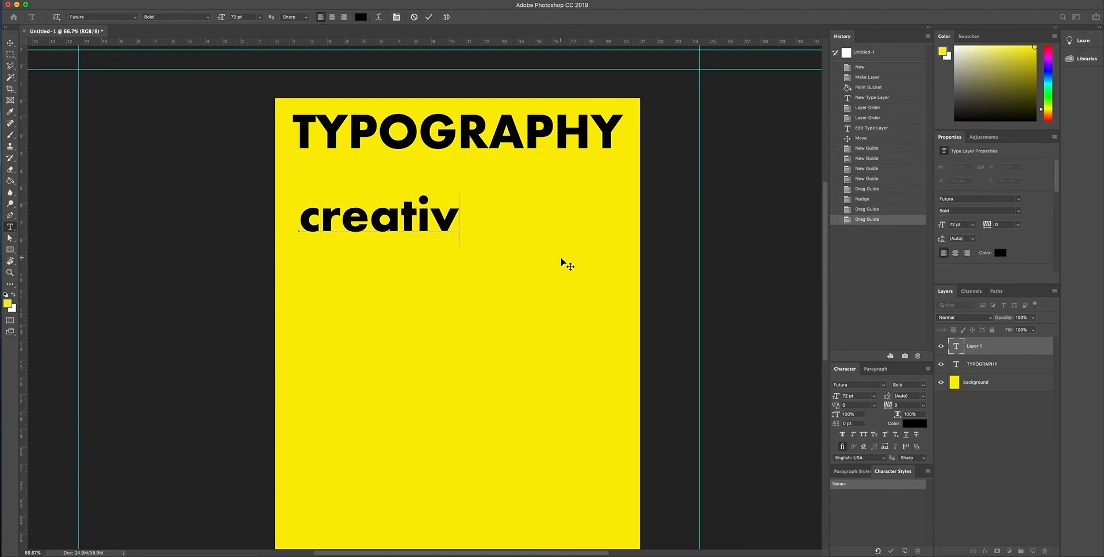
pyautogui.write('e is')
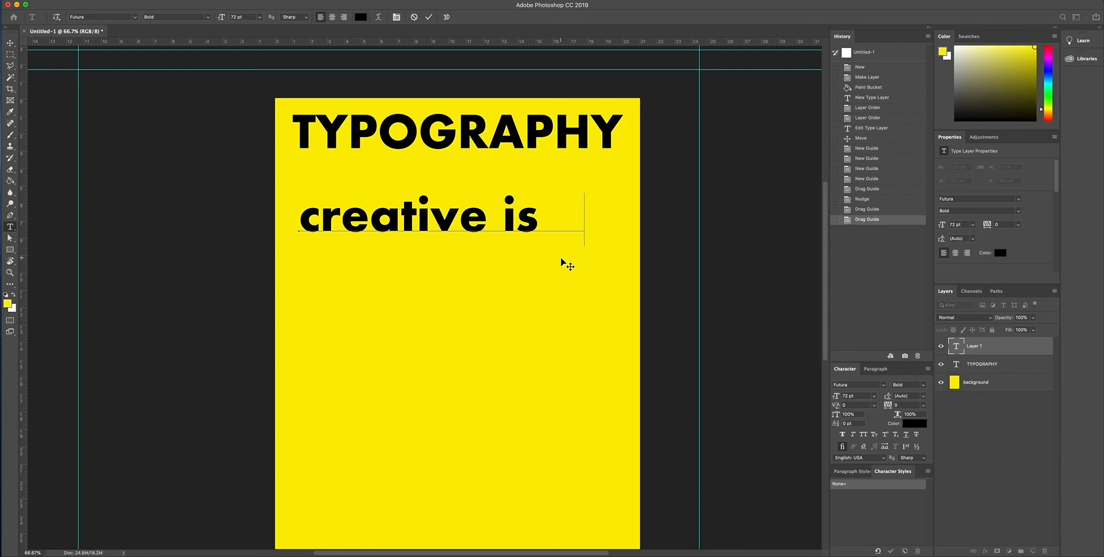
pyautogui.write(' art')
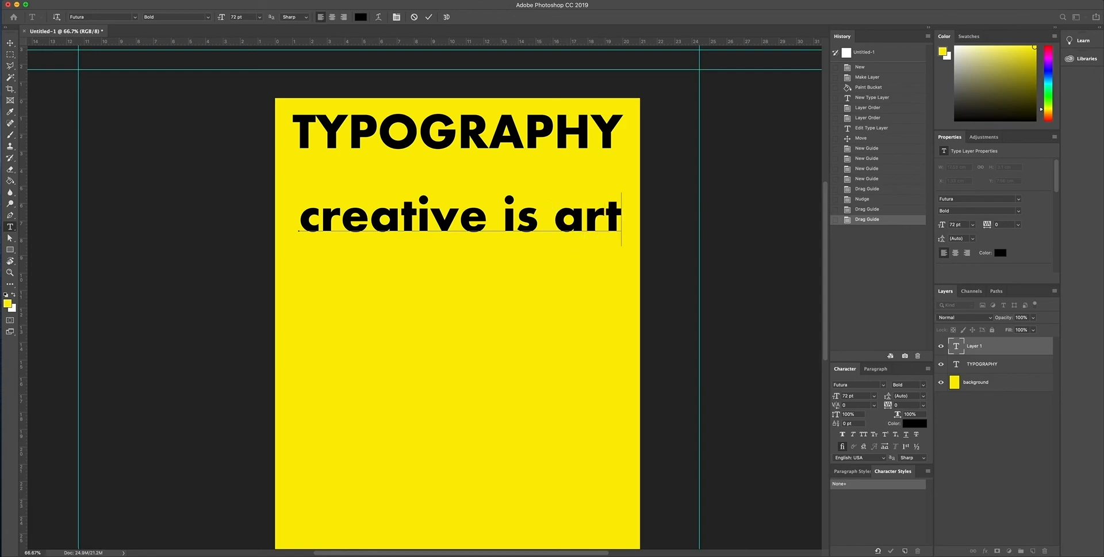
pyautogui.click(10, 44)
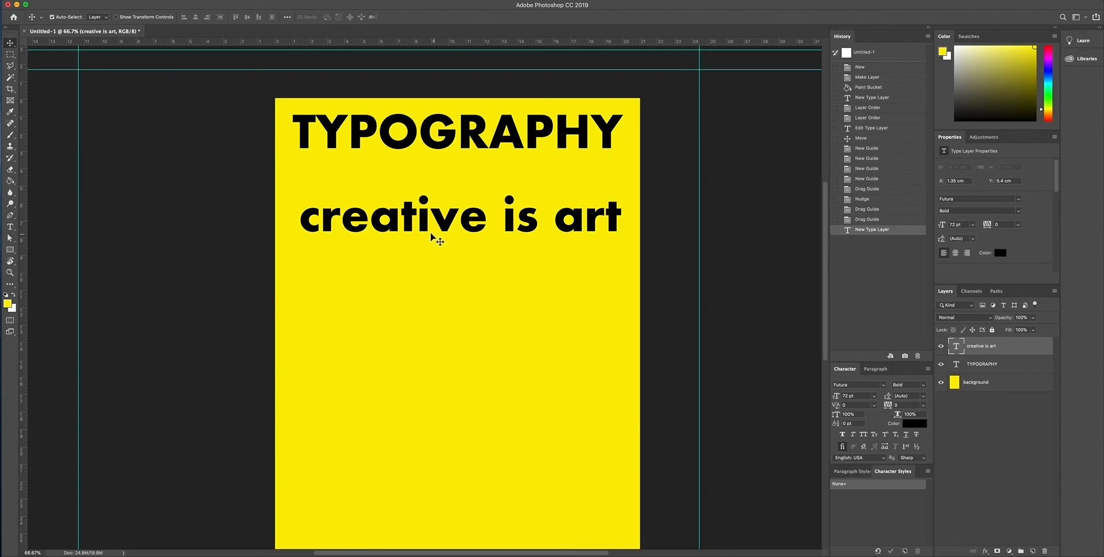
# Step: Select the "creative is art" text and try the Futura Medium and Condensed Medium styles on it
pyautogui.doubleClick(406, 218)
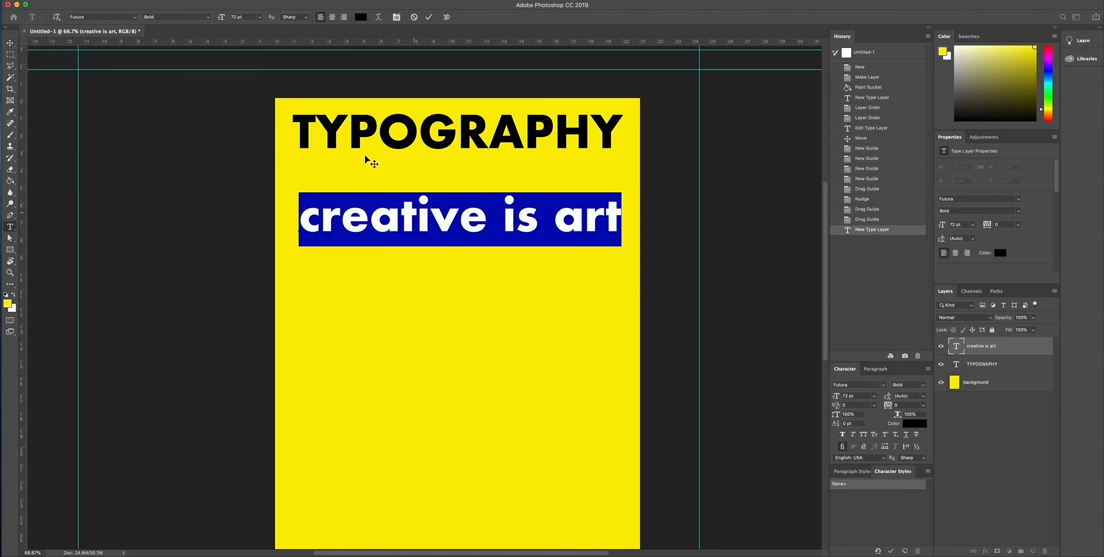
pyautogui.click(208, 18)
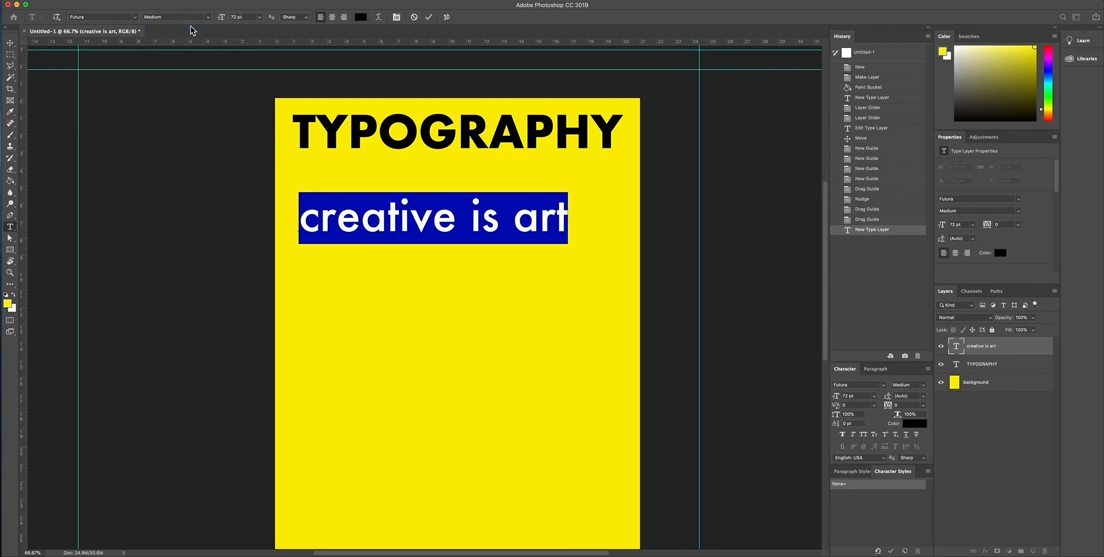
pyautogui.click(193, 17)
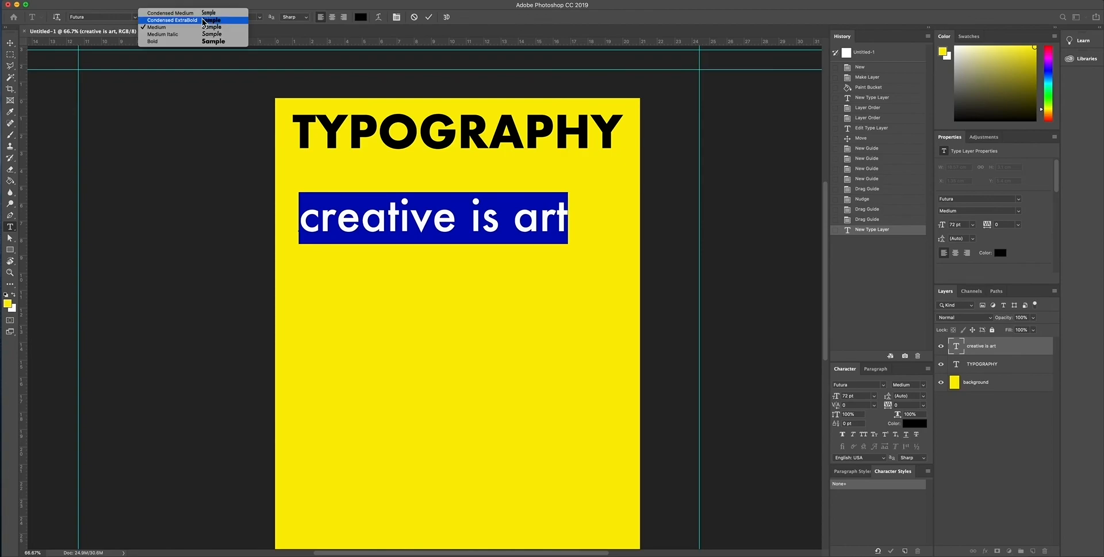
pyautogui.click(190, 15)
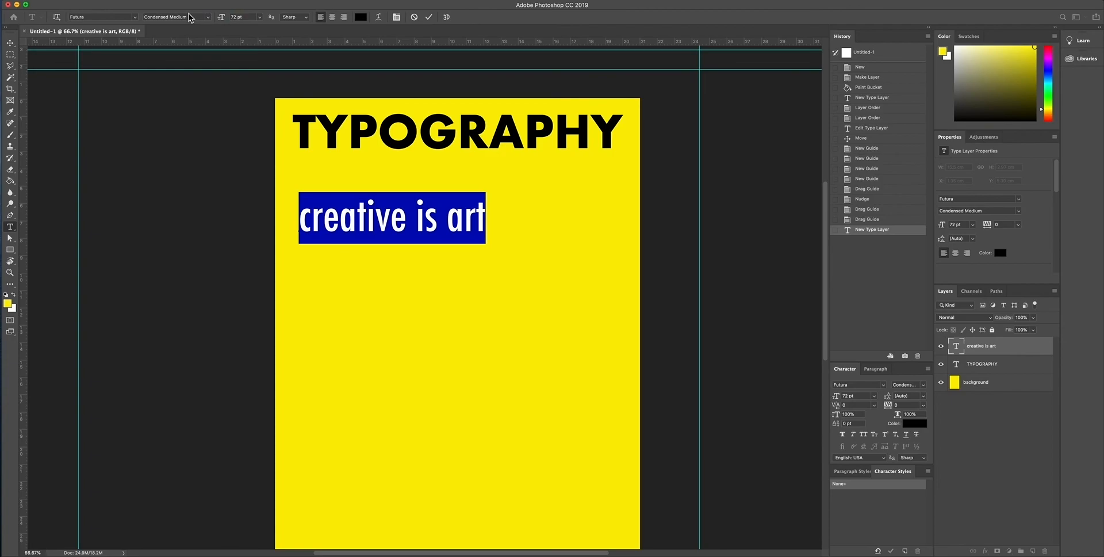
pyautogui.click(190, 16)
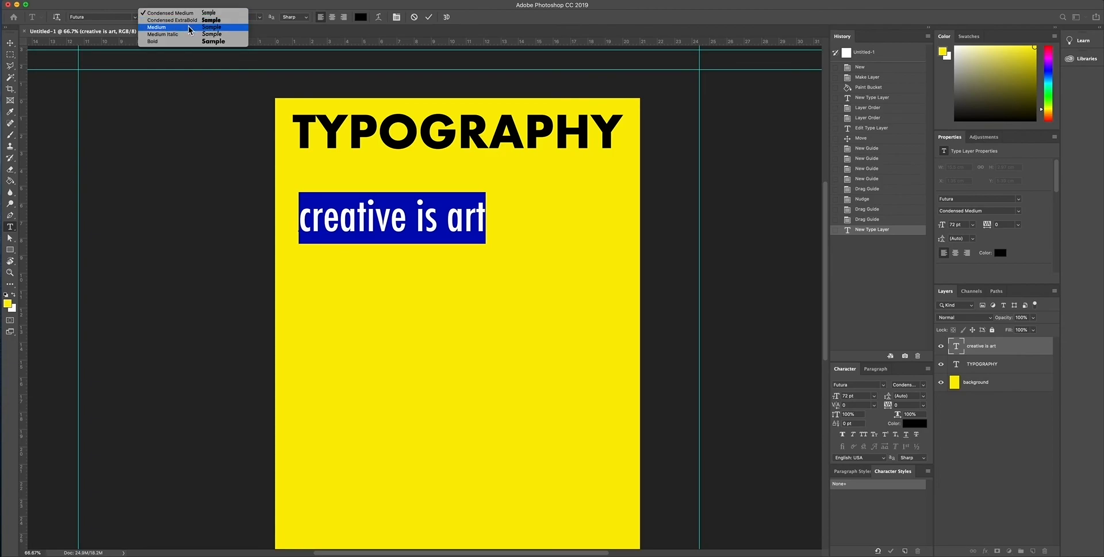
pyautogui.click(116, 8)
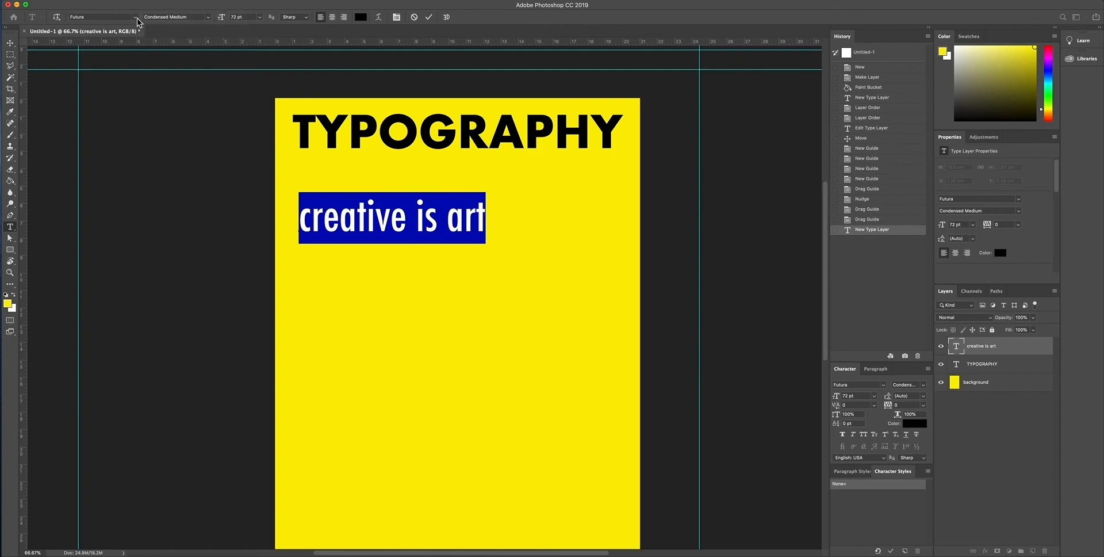
# Step: Change the font of the "creative is art" text to Montserrat, dismissing the program error
pyautogui.click(136, 17)
pyautogui.moveTo(137, 71)
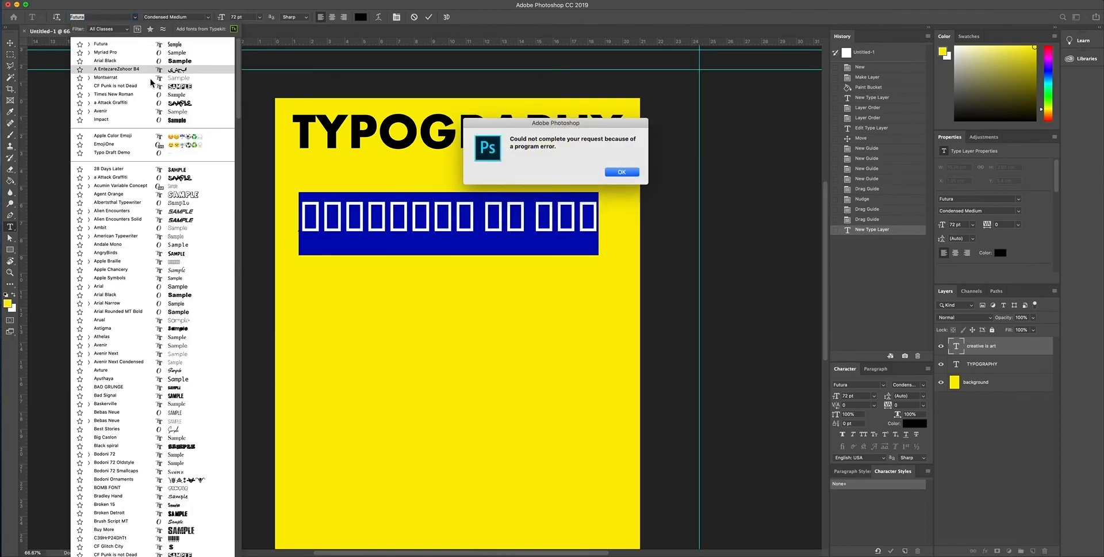
pyautogui.click(617, 172)
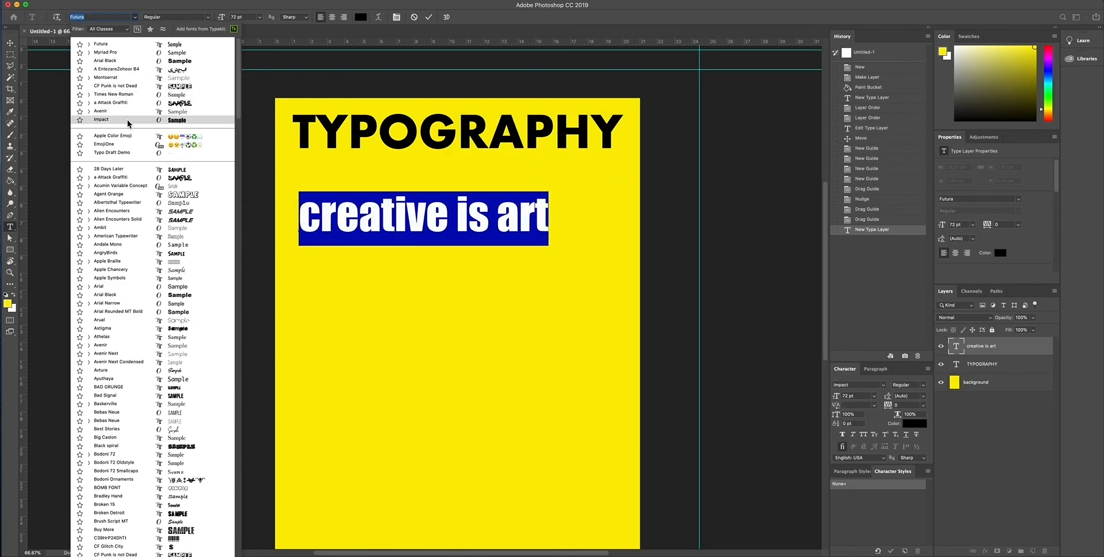
pyautogui.click(123, 77)
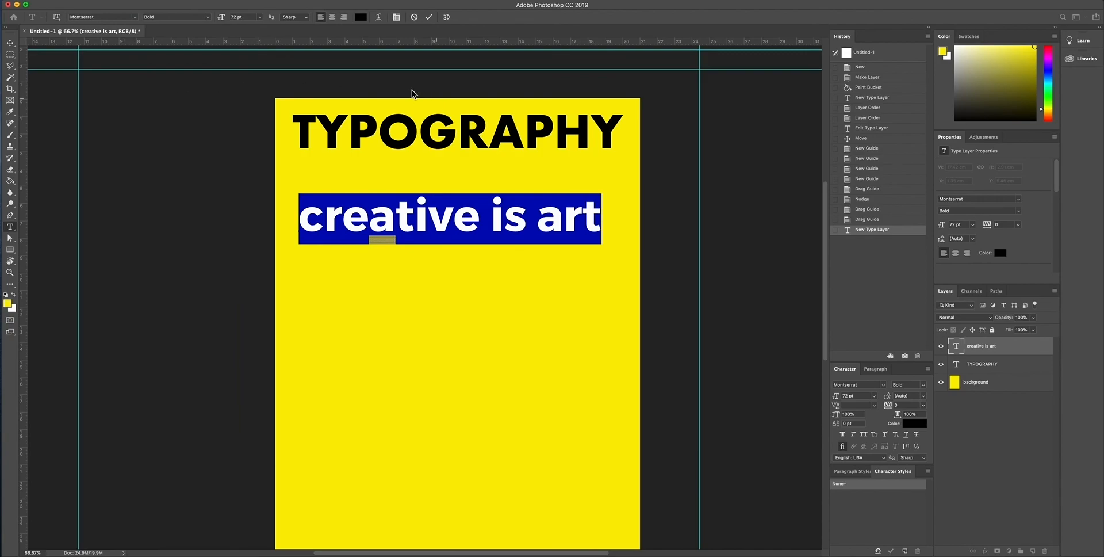
# Step: Try the Light style on the "creative is art" text, set its style to Thin and commit the edit
pyautogui.click(208, 17)
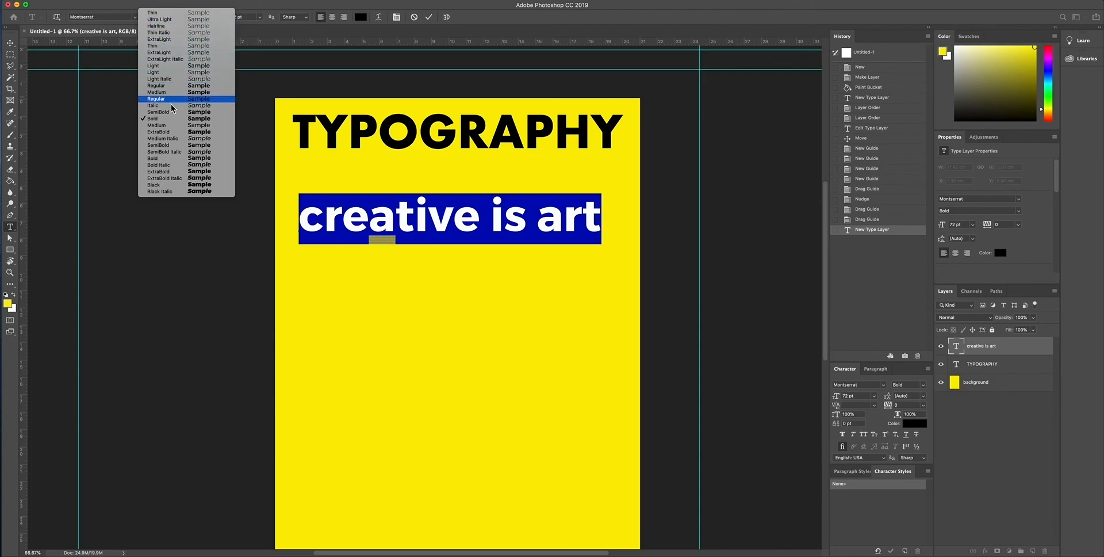
pyautogui.click(164, 73)
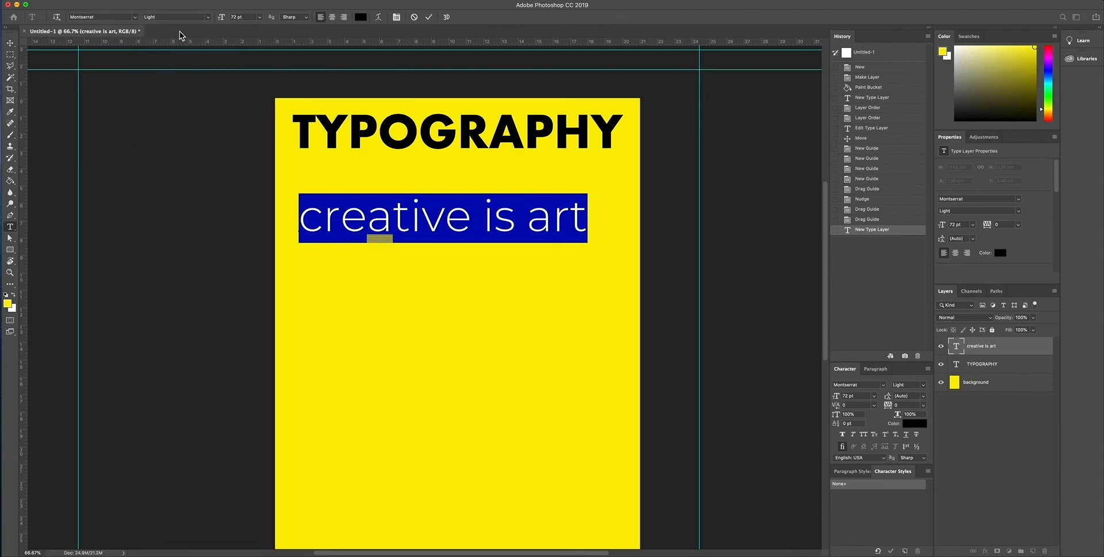
pyautogui.click(208, 17)
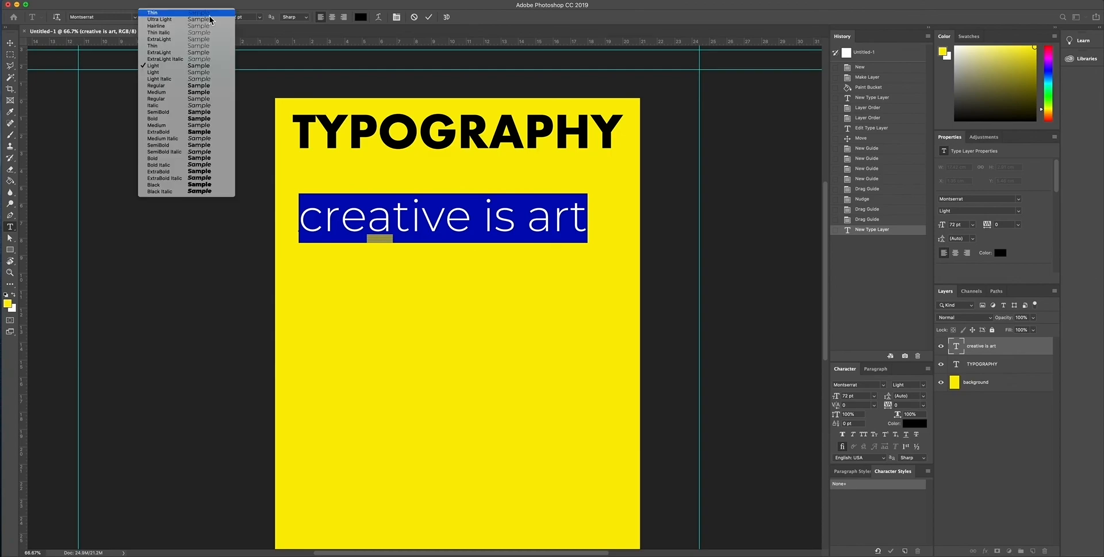
pyautogui.click(176, 46)
pyautogui.click(10, 43)
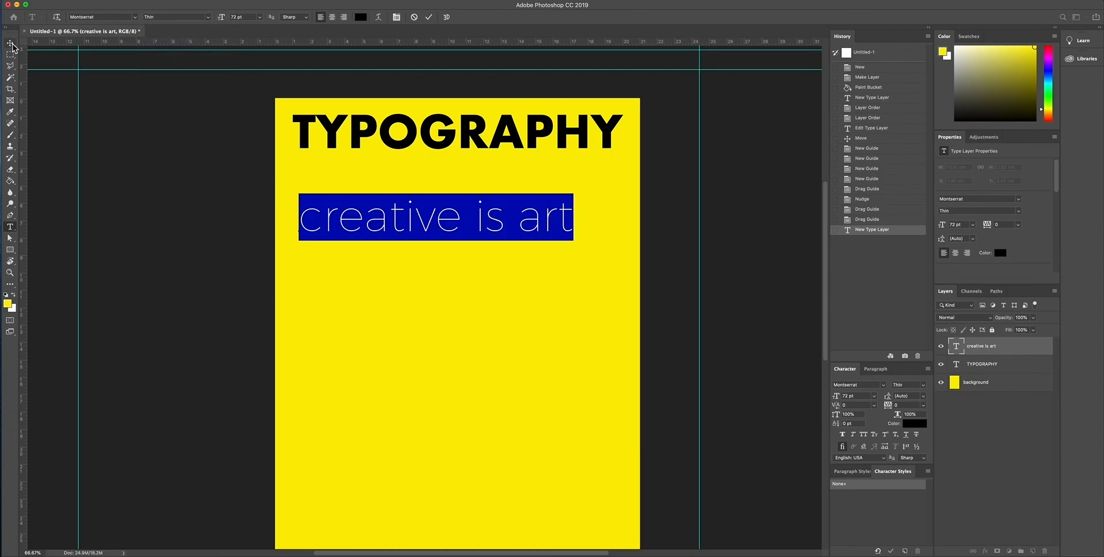
# Step: Set the size of the "creative is art" text to 48 pt and commit the edit
pyautogui.doubleClick(386, 228)
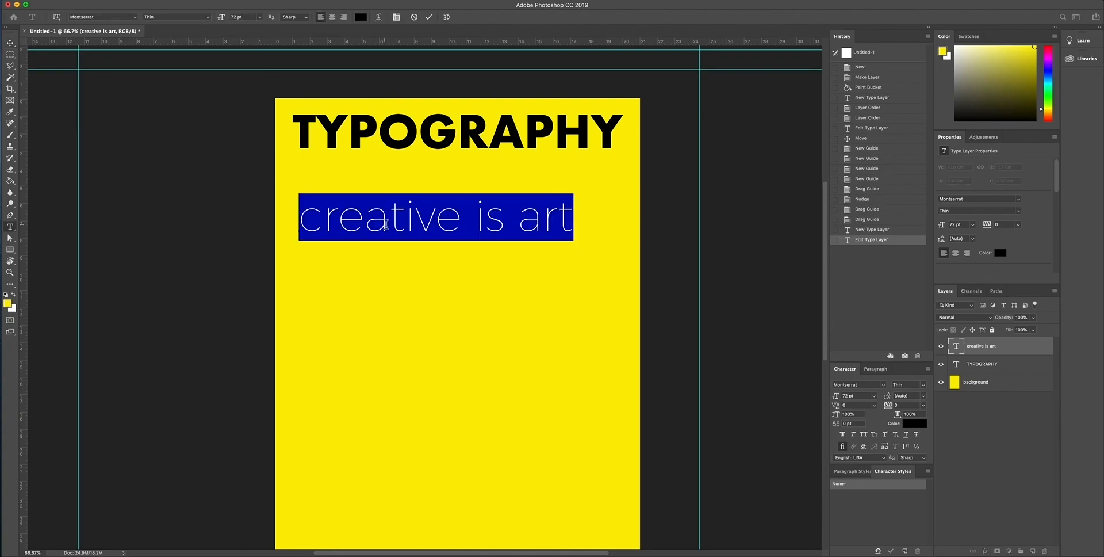
pyautogui.click(259, 17)
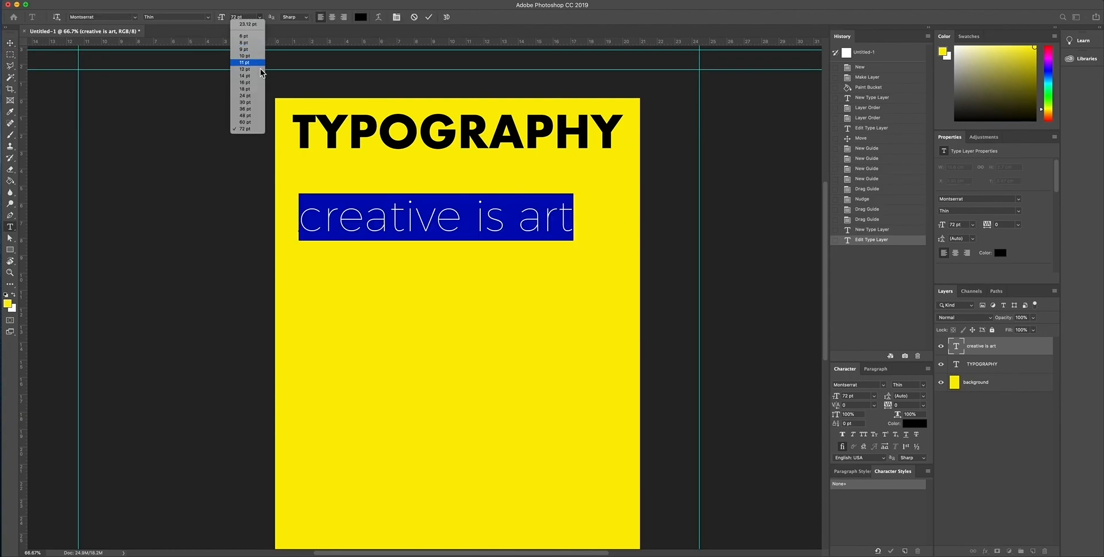
pyautogui.click(257, 116)
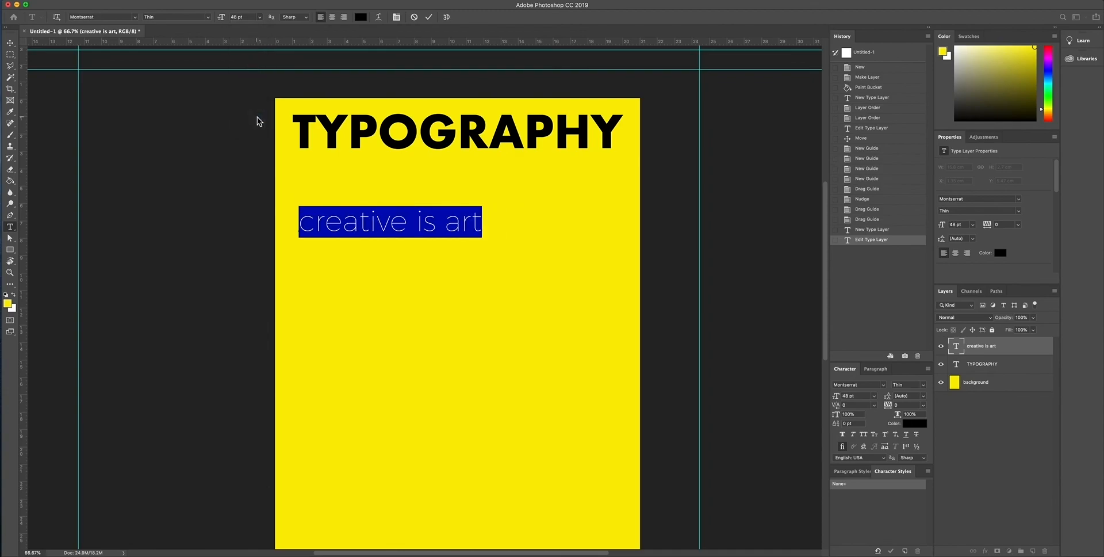
pyautogui.click(9, 42)
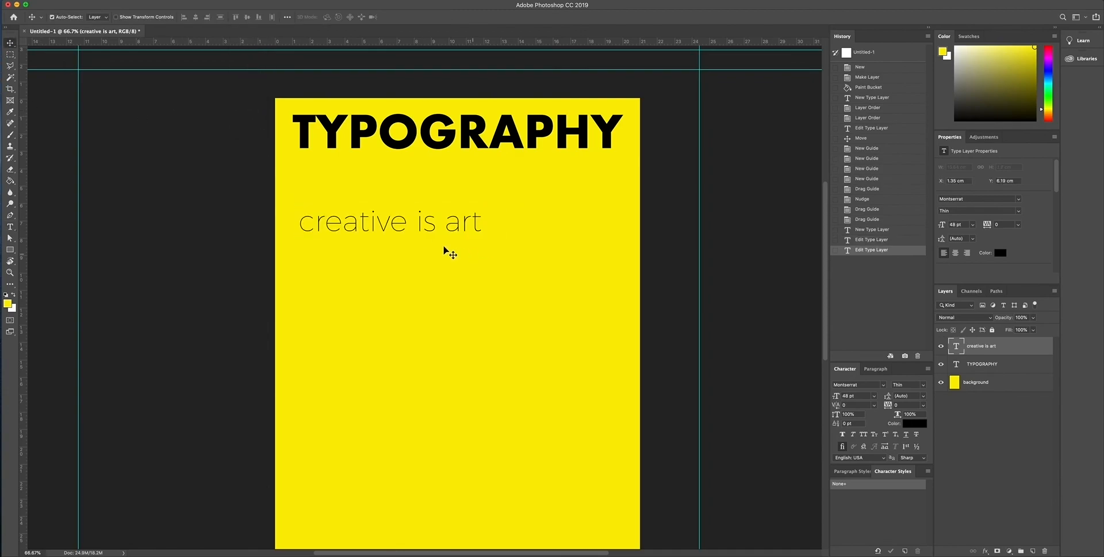
# Step: Move the "creative is art" text up directly beneath the TYPOGRAPHY heading and align the left vertical guide with the heading's left edge
pyautogui.moveTo(400, 224); pyautogui.dragTo(396, 163)
pyautogui.hscroll(1, 400, 176)
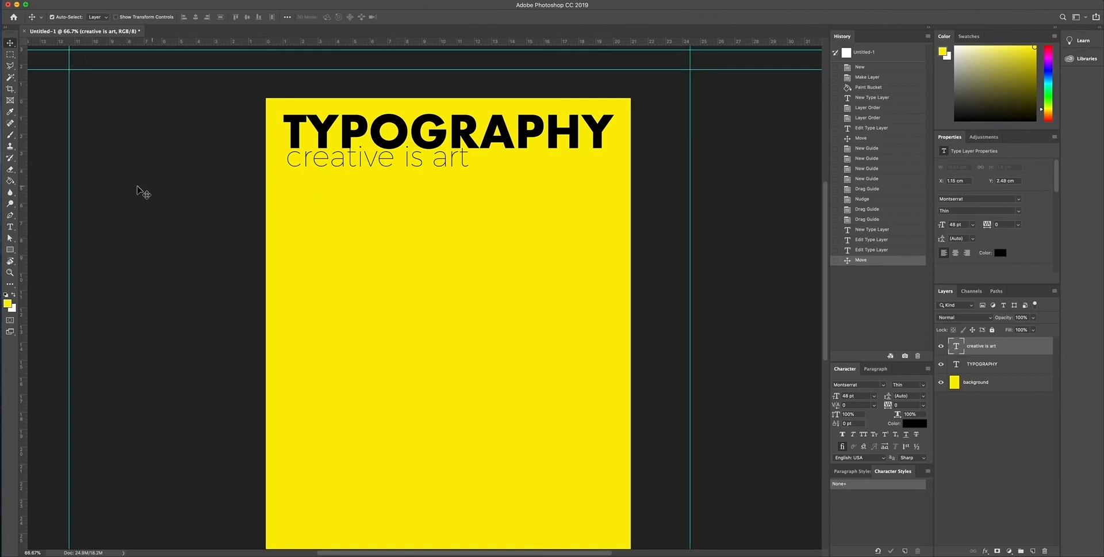
pyautogui.moveTo(69, 204); pyautogui.dragTo(285, 195)
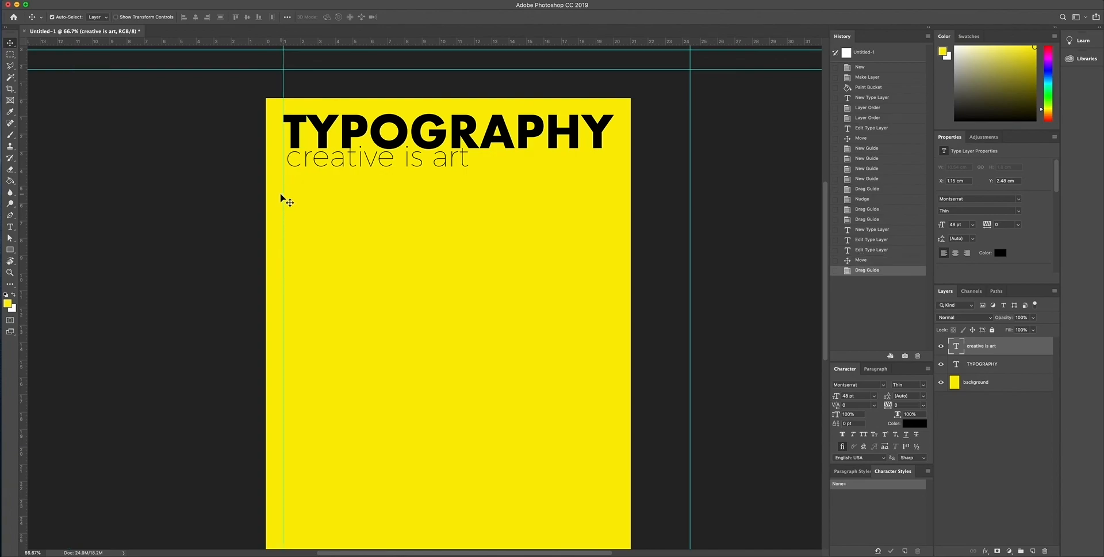